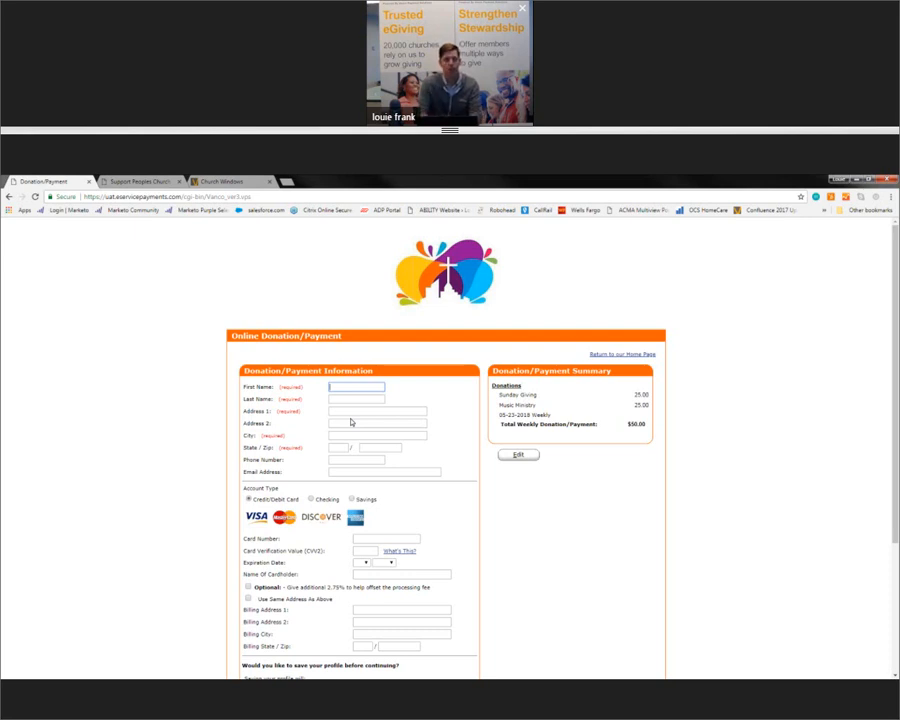
Step: Enter the donor's first name, then autofill the address, phone and e-mail from the saved Chrome profile
text(Louie)
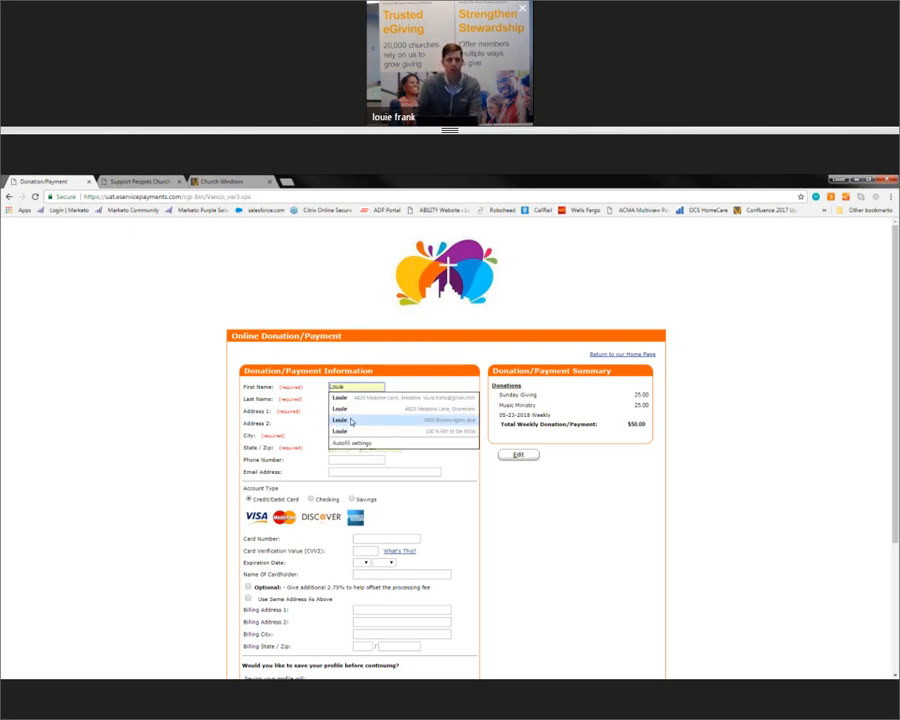
click(345, 399)
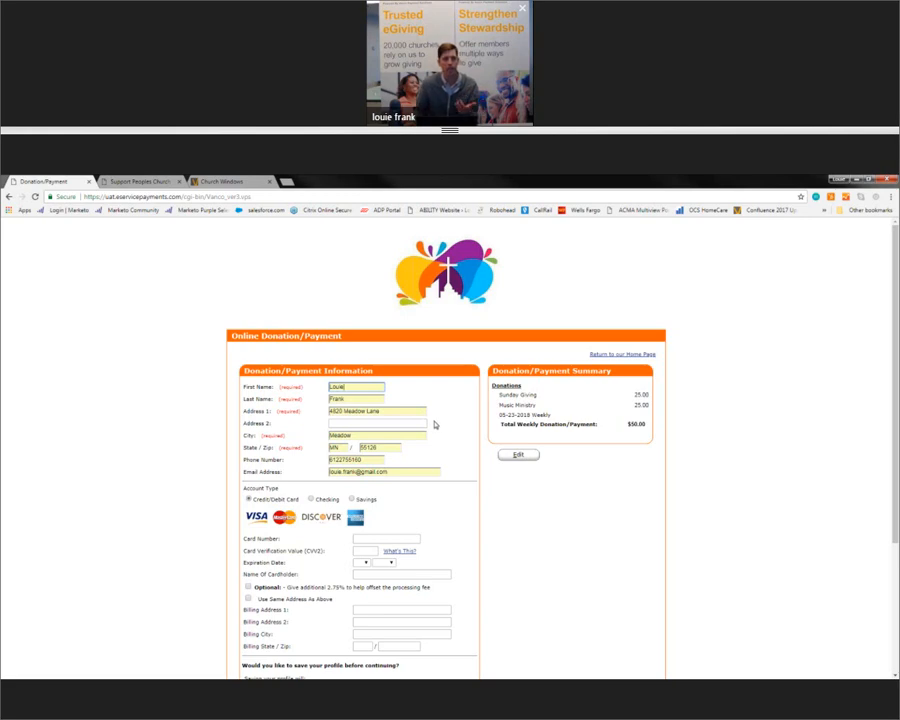
scroll(435, 425, down, 1)
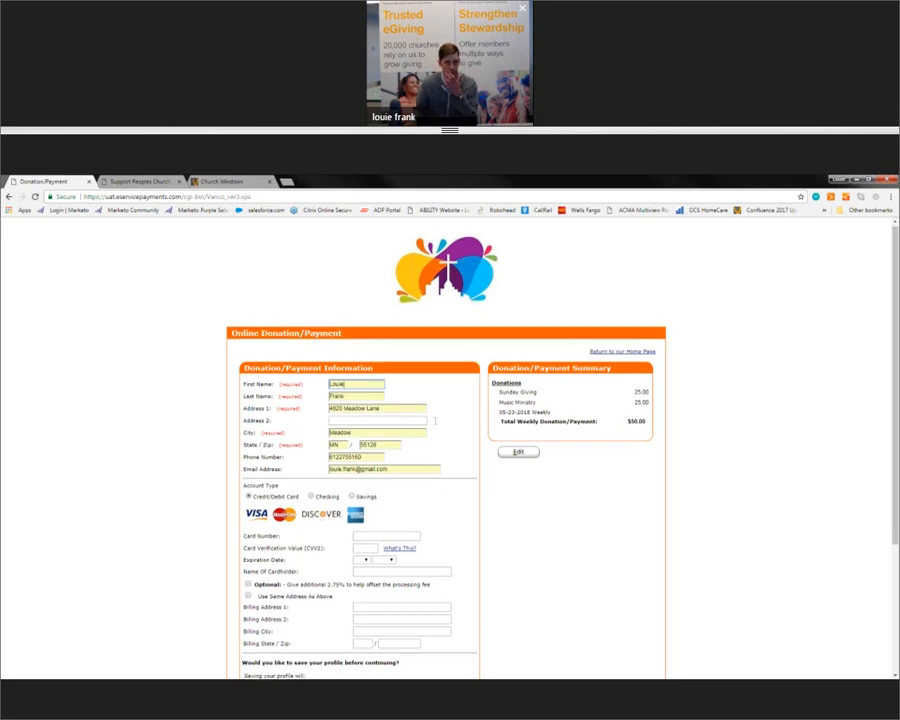
scroll(435, 425, down, 1)
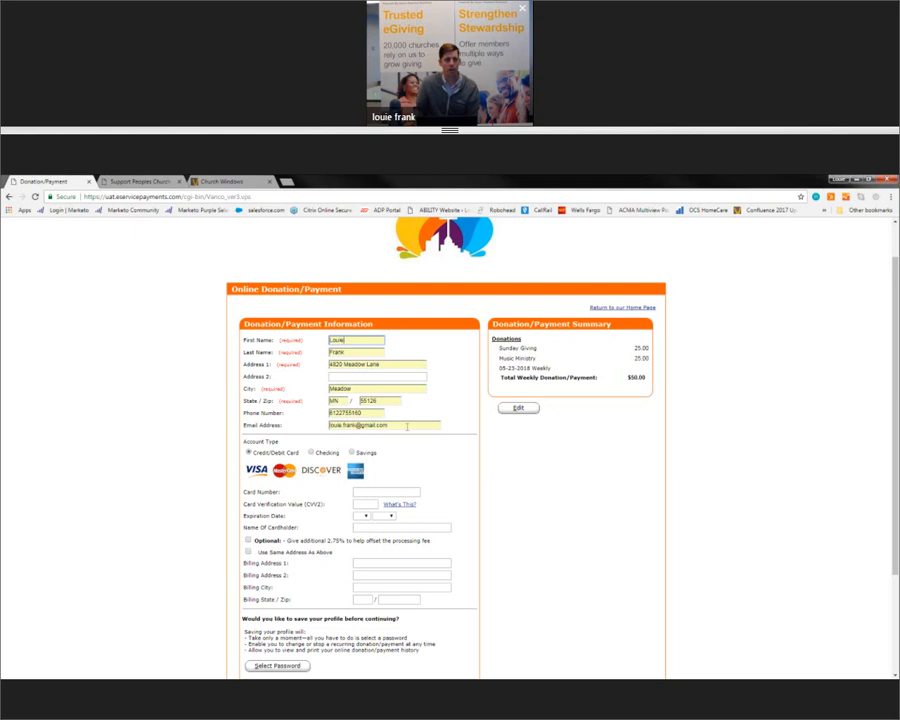
scroll(407, 427, down, 1)
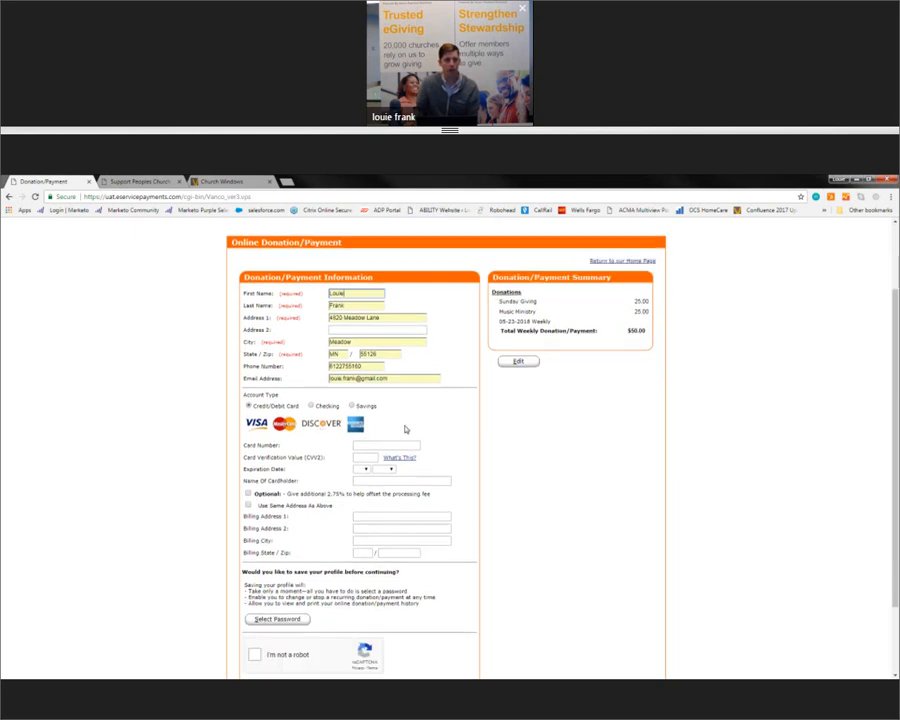
scroll(405, 429, down, 1)
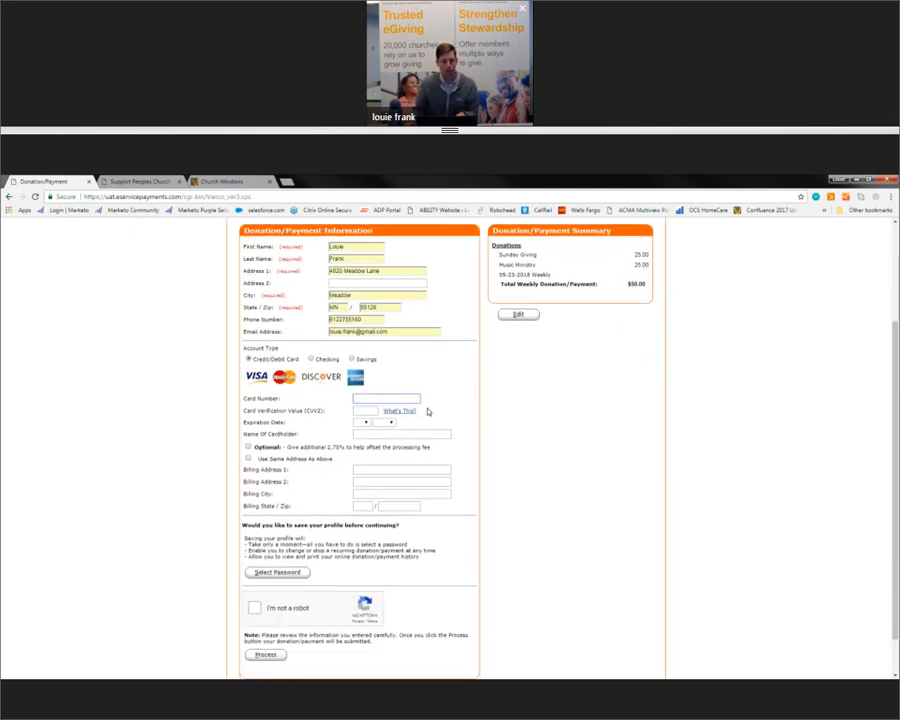
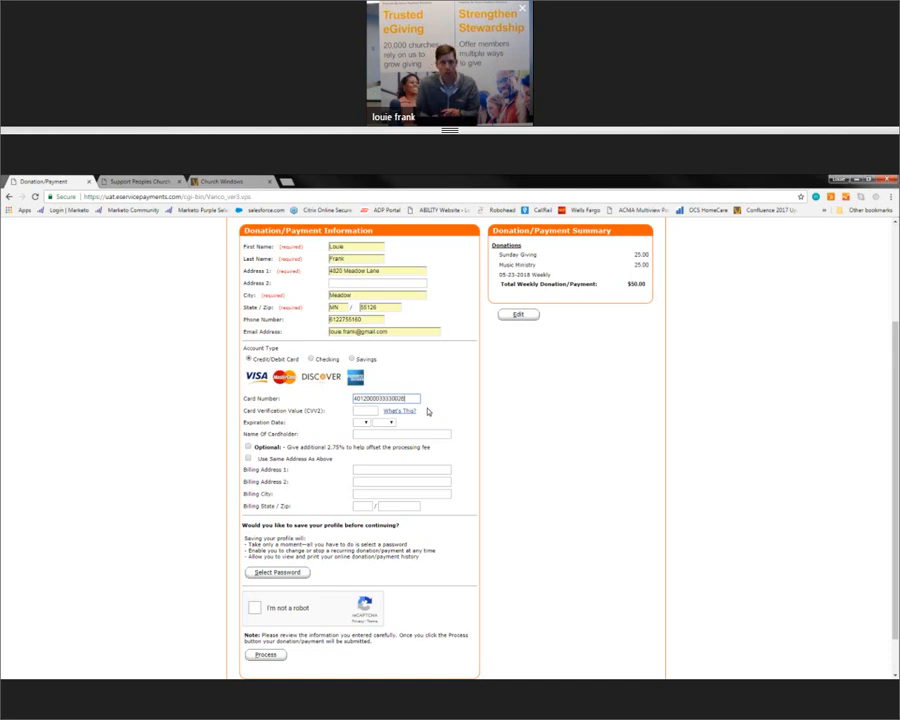
Step: Enter the credit card number and its security code
click(370, 411)
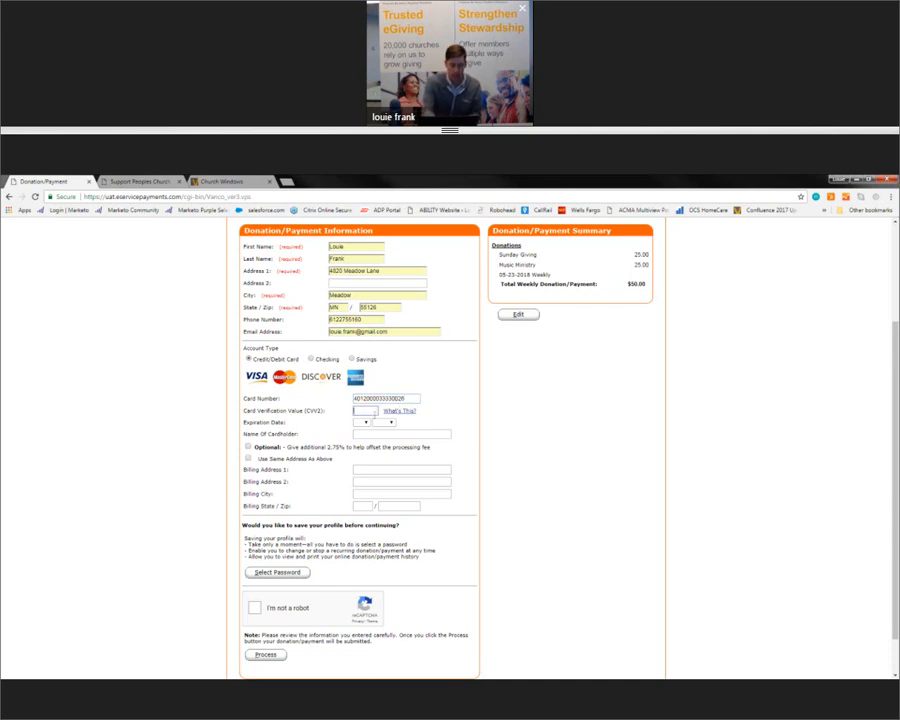
text(111)
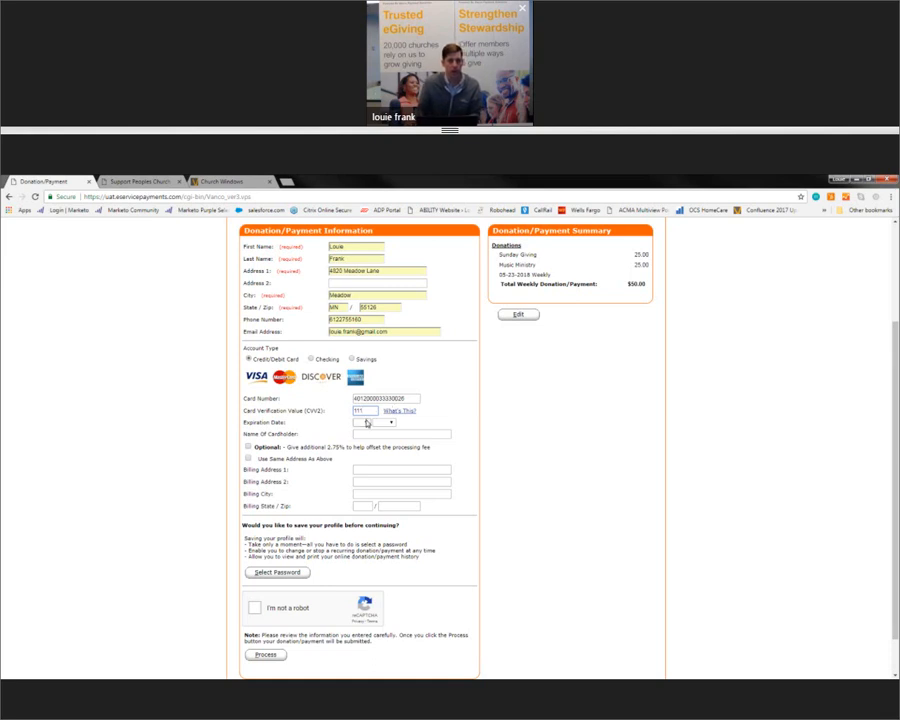
Step: Set the card expiration to 03/2025 and enter the cardholder's name
click(360, 422)
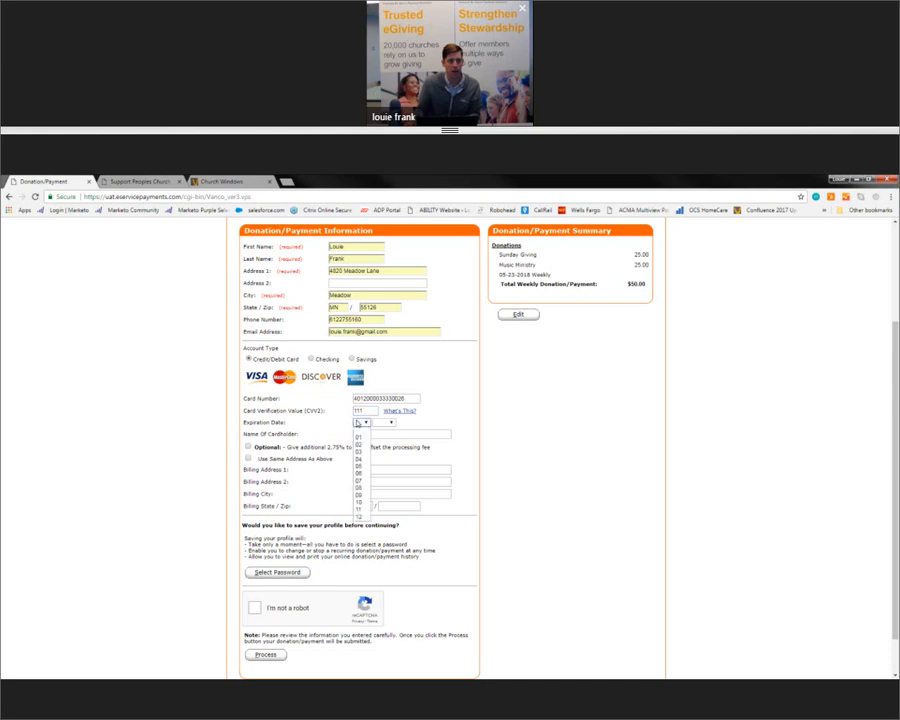
click(358, 451)
click(383, 422)
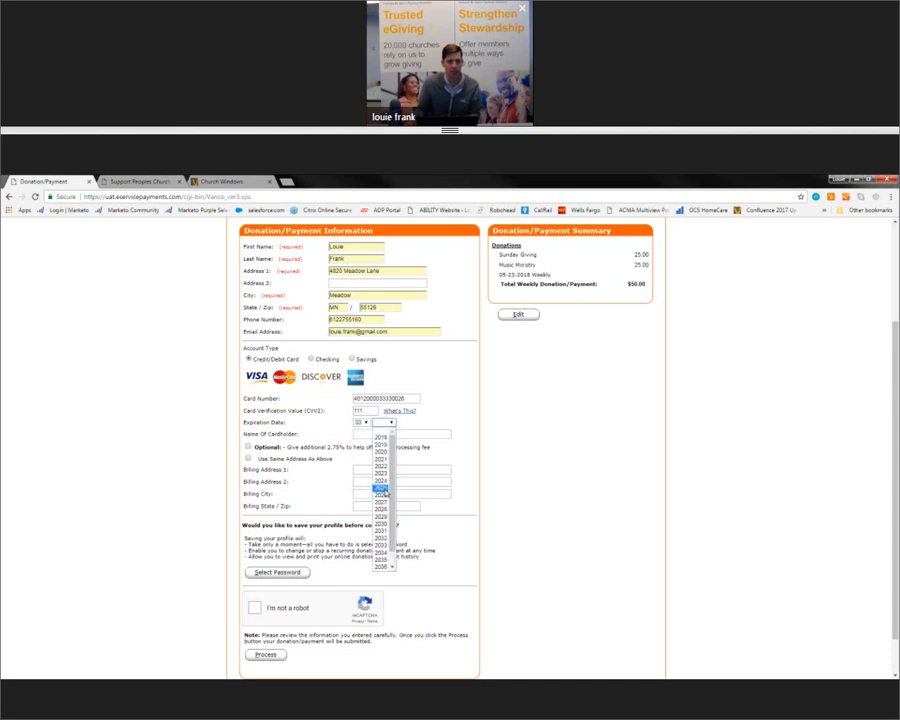
click(383, 487)
click(376, 434)
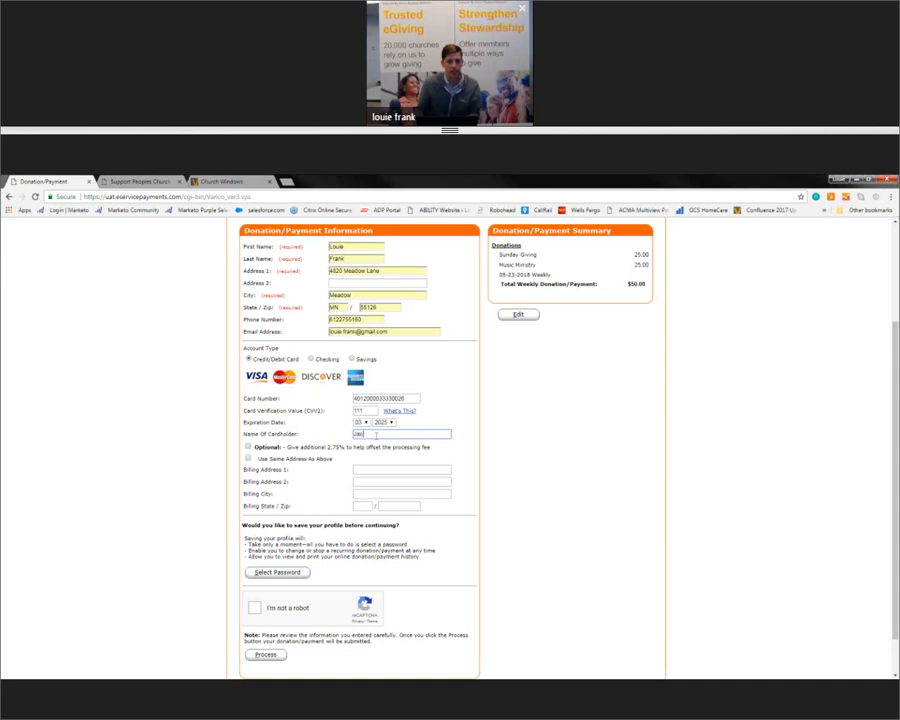
click(446, 414)
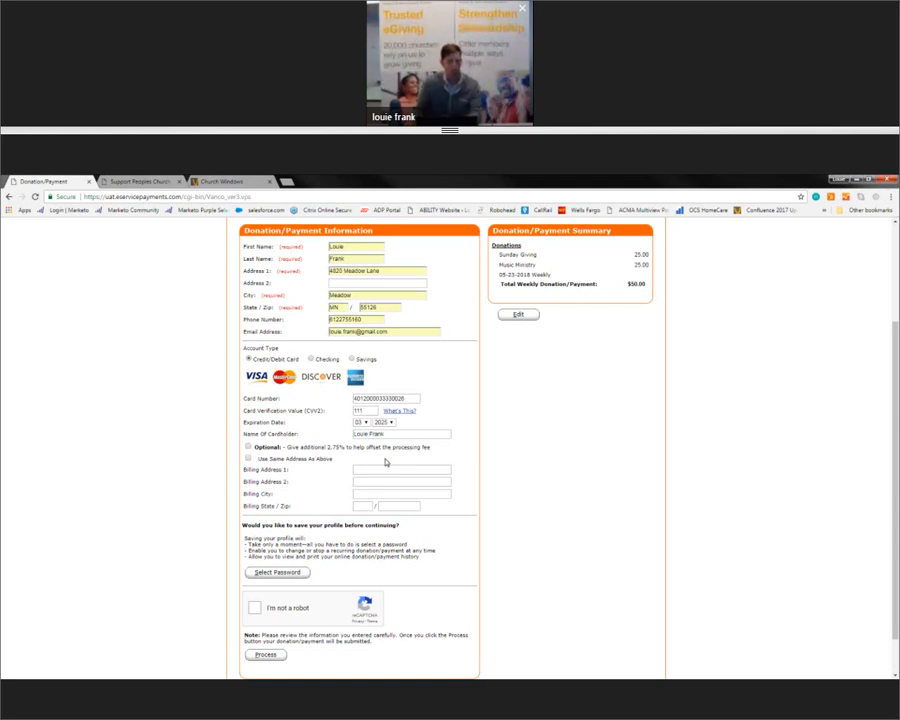
Step: Add the optional 2.75% processing fee for a $51.38 total, and use the donor's address for billing
click(249, 450)
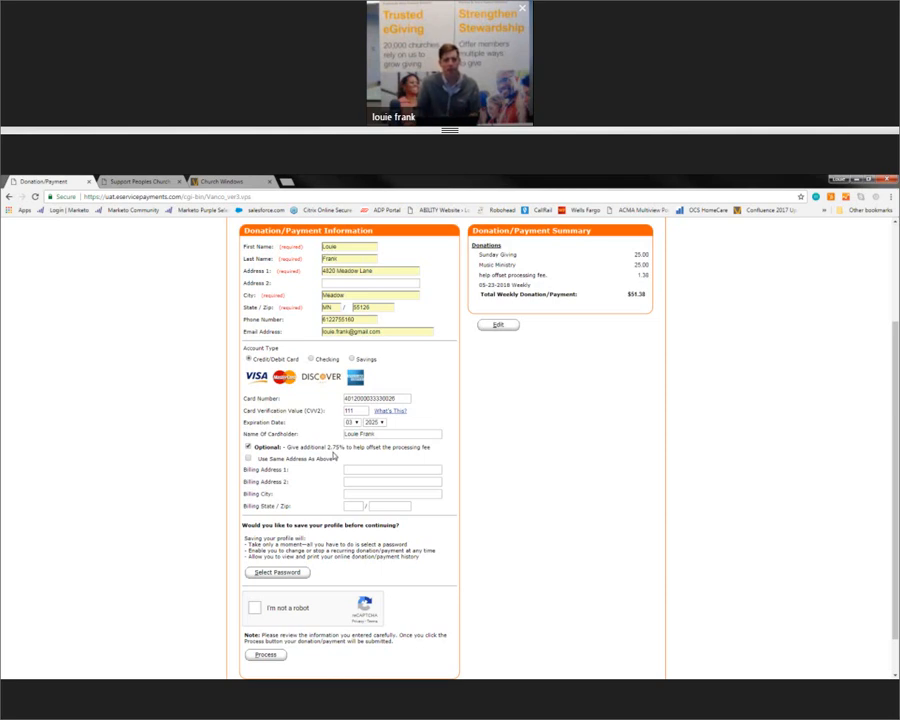
click(248, 447)
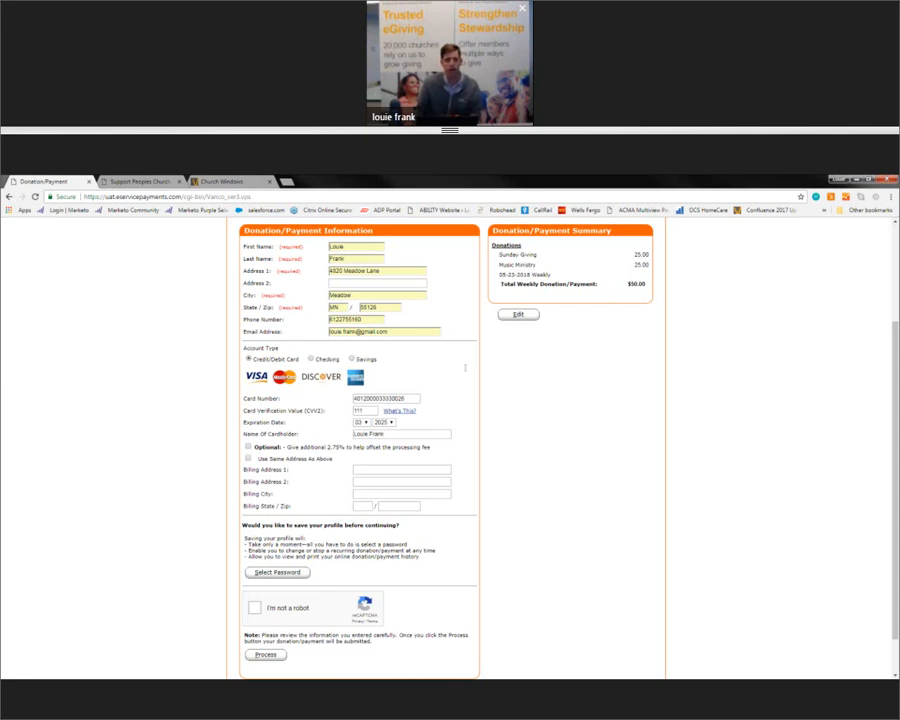
click(248, 447)
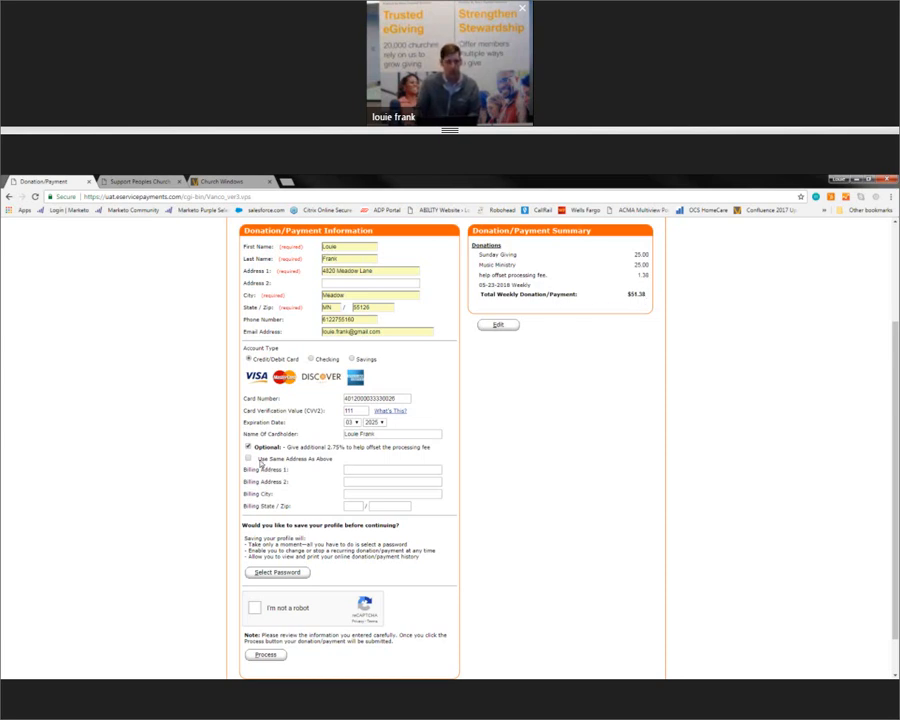
click(280, 458)
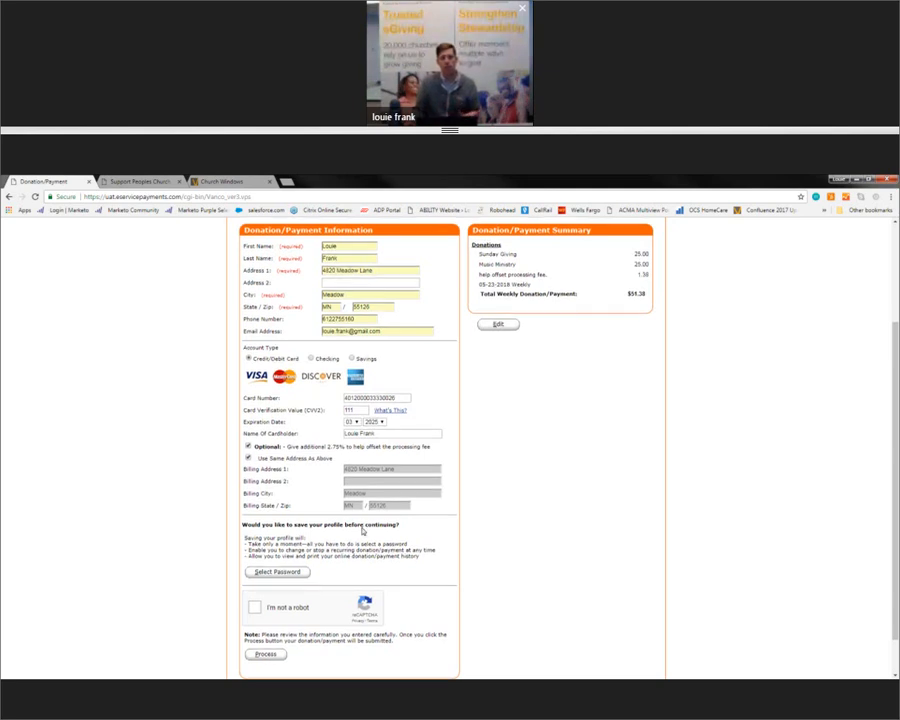
scroll(300, 528, down, 1)
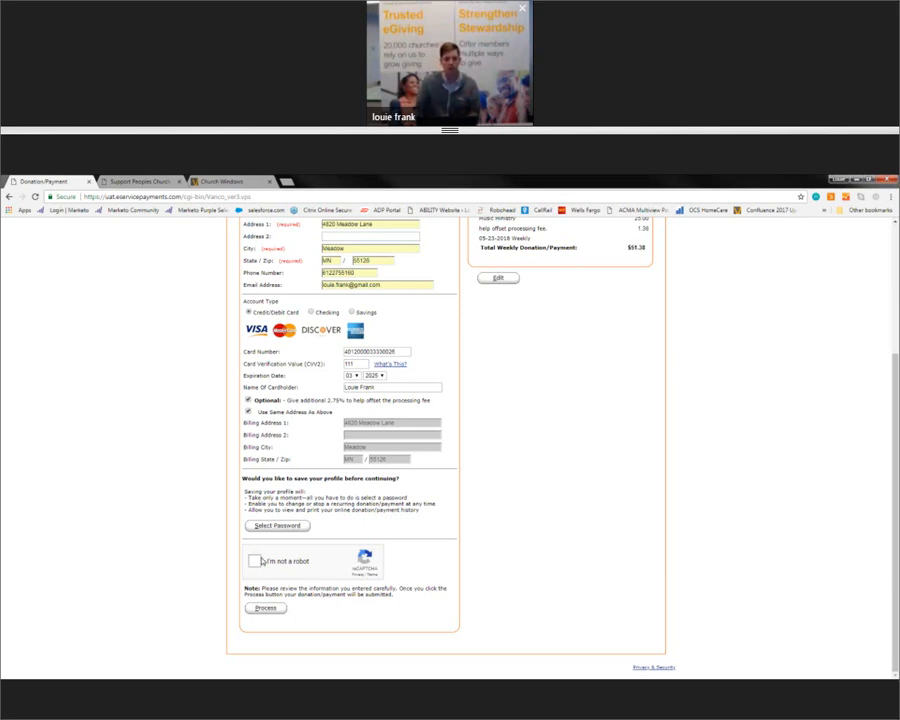
Step: Pass the reCAPTCHA, process the $51.38 weekly donation and decline saving the card
click(256, 561)
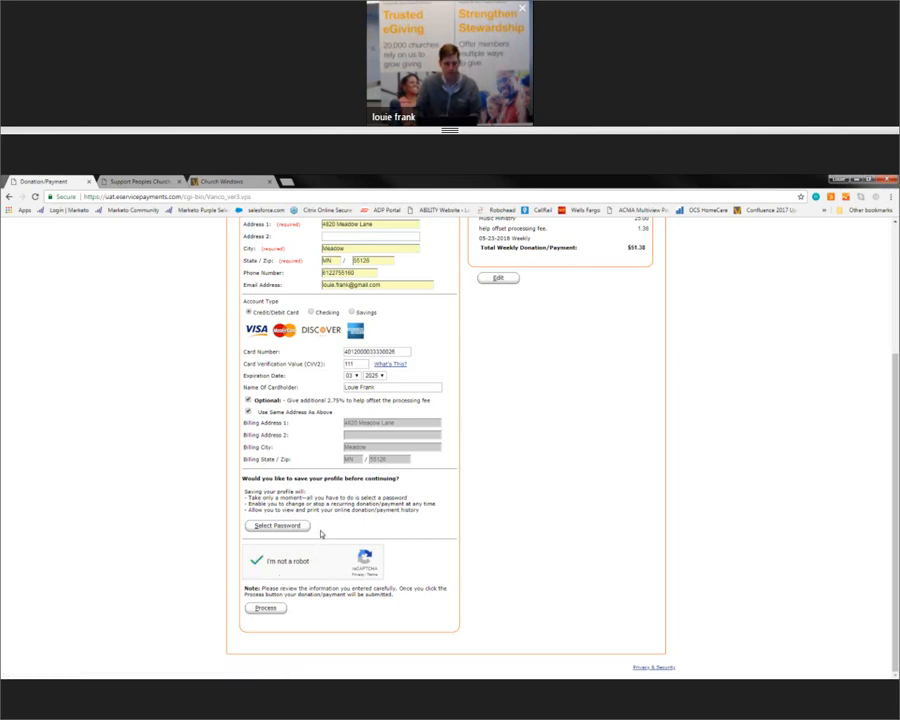
click(266, 608)
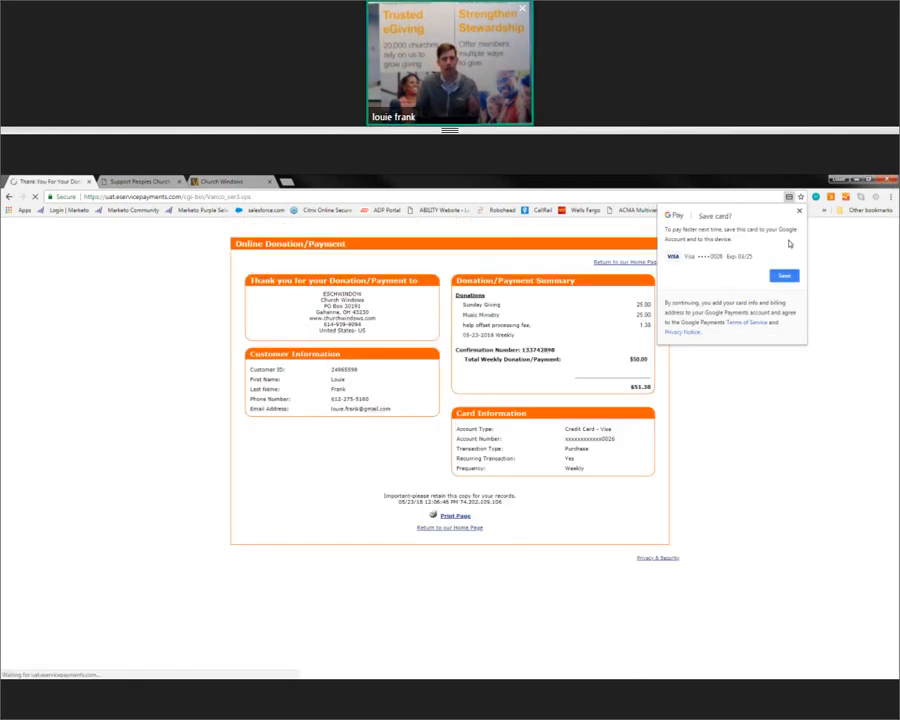
click(799, 211)
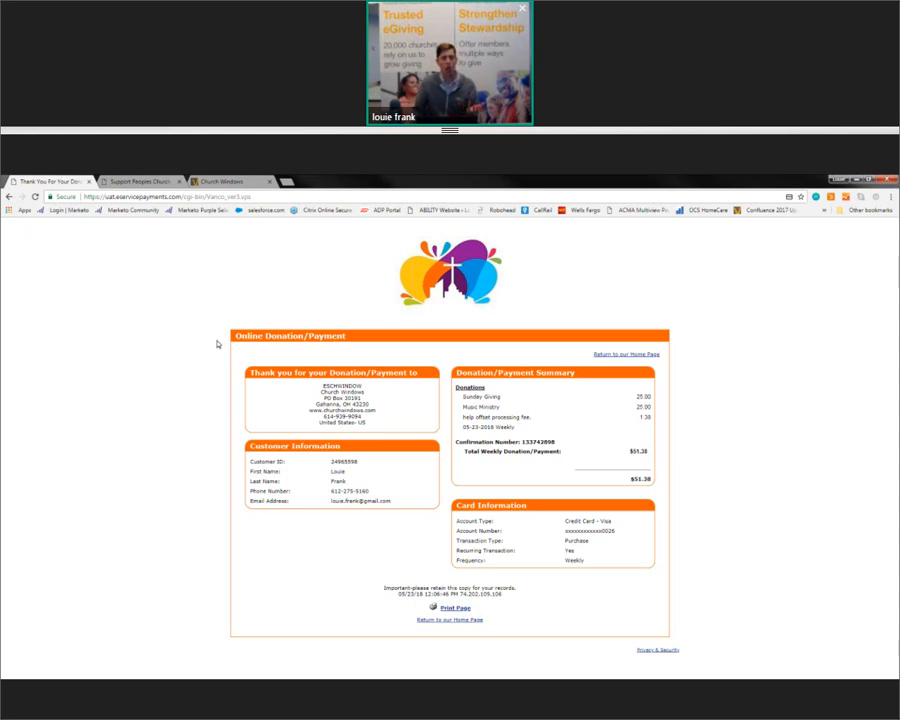
click(135, 182)
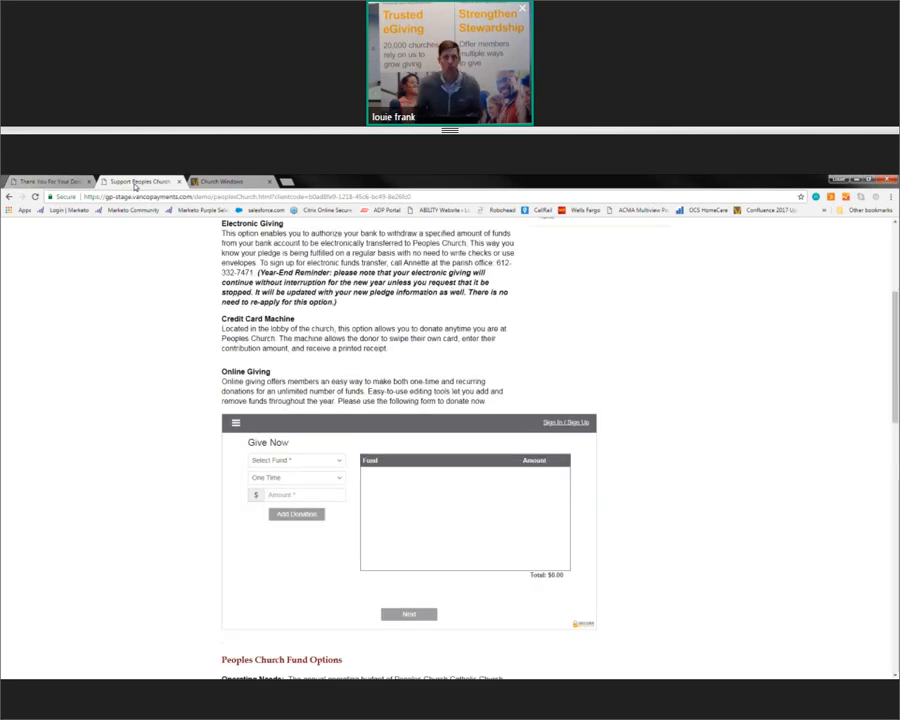
Step: Review the donation receipt on the Thank You tab, then return to Support Peoples Church
scroll(130, 344, up, 5)
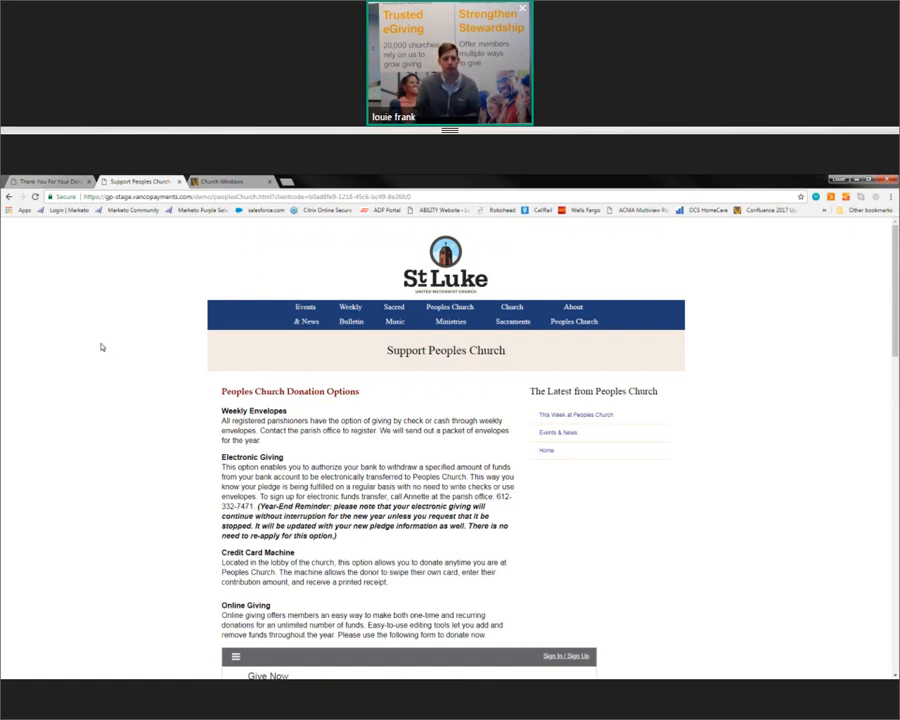
scroll(102, 348, down, 1)
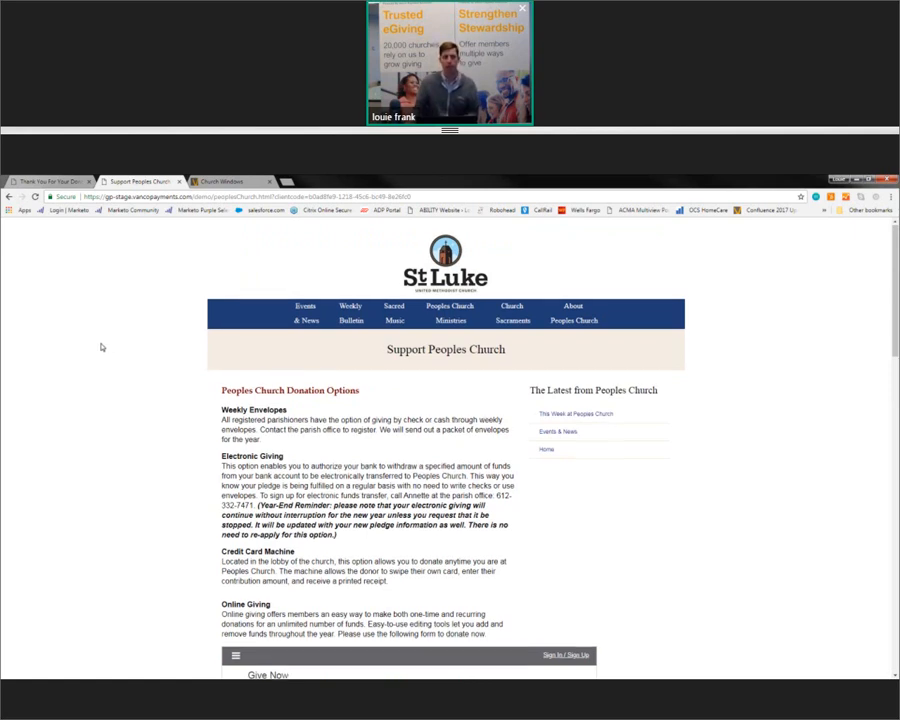
scroll(469, 546, down, 4)
click(65, 184)
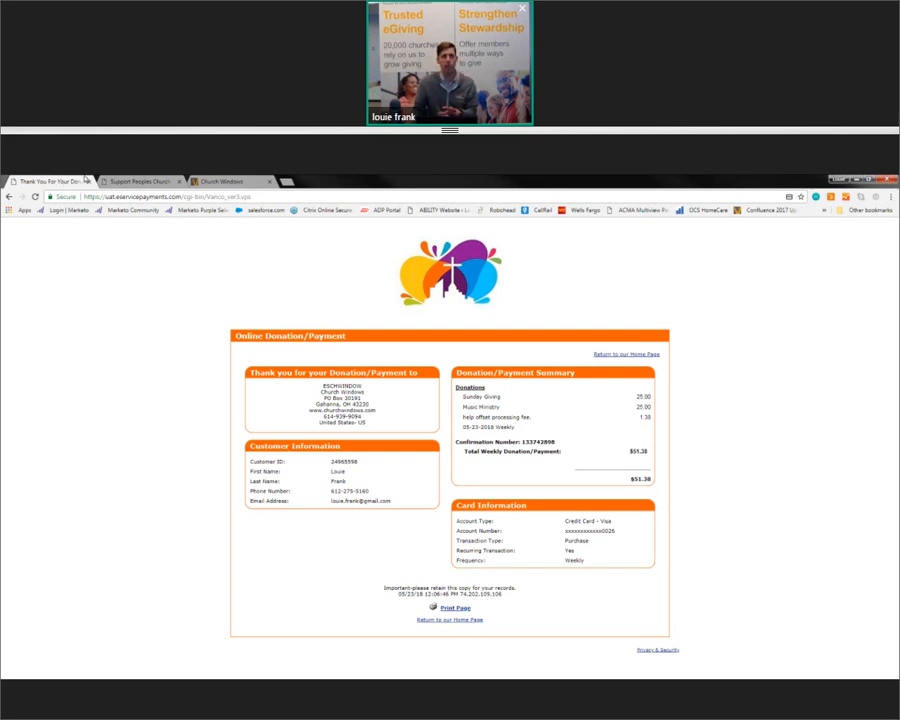
click(140, 183)
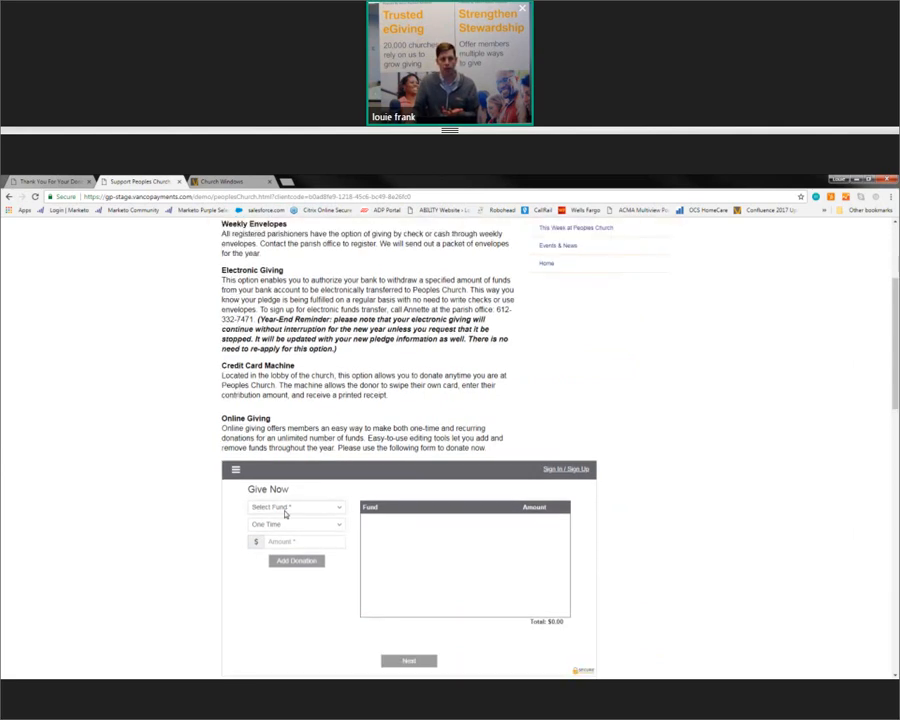
Step: Pick Payment from the Select Fund dropdown in the Give Now form
click(287, 508)
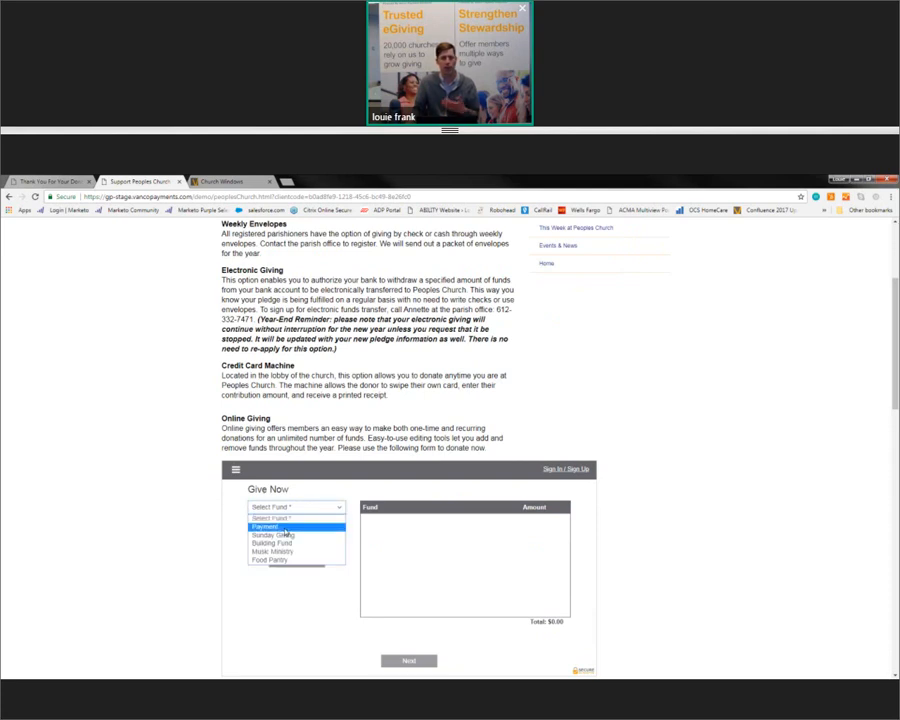
click(286, 527)
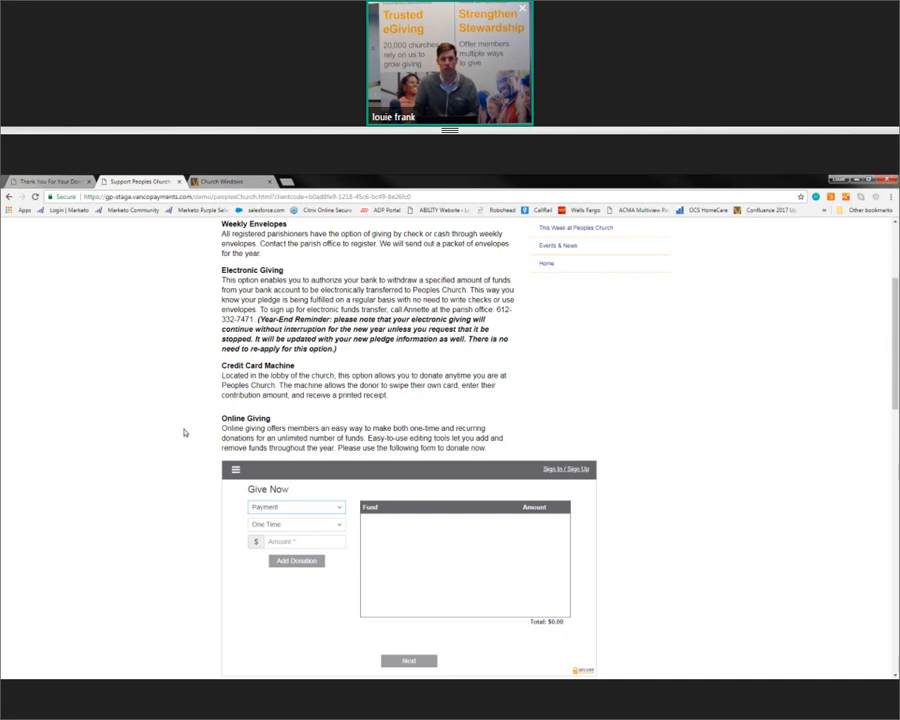
scroll(184, 432, up, 3)
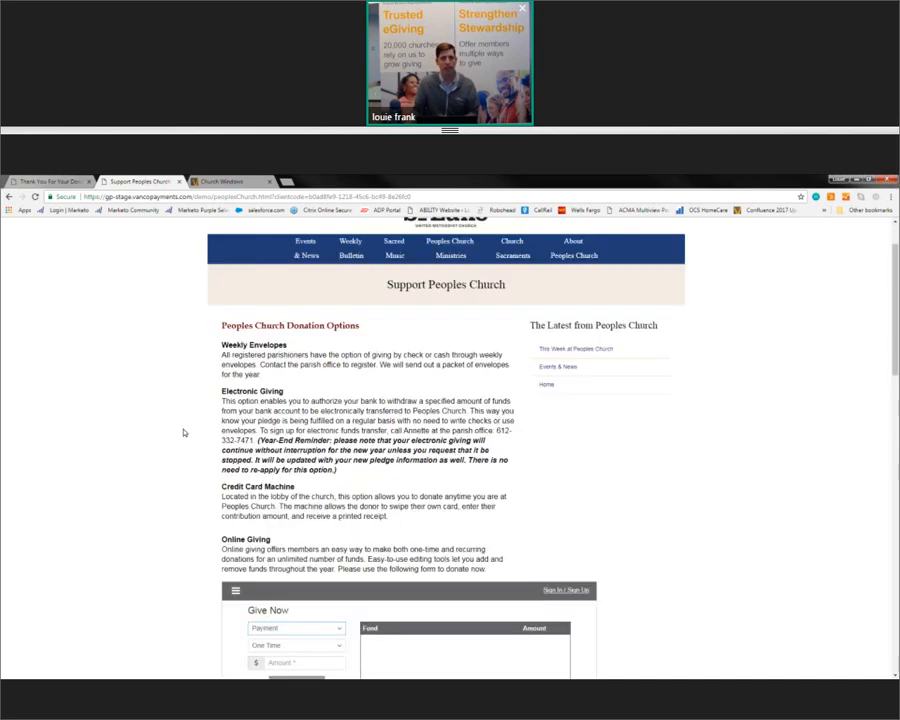
click(234, 182)
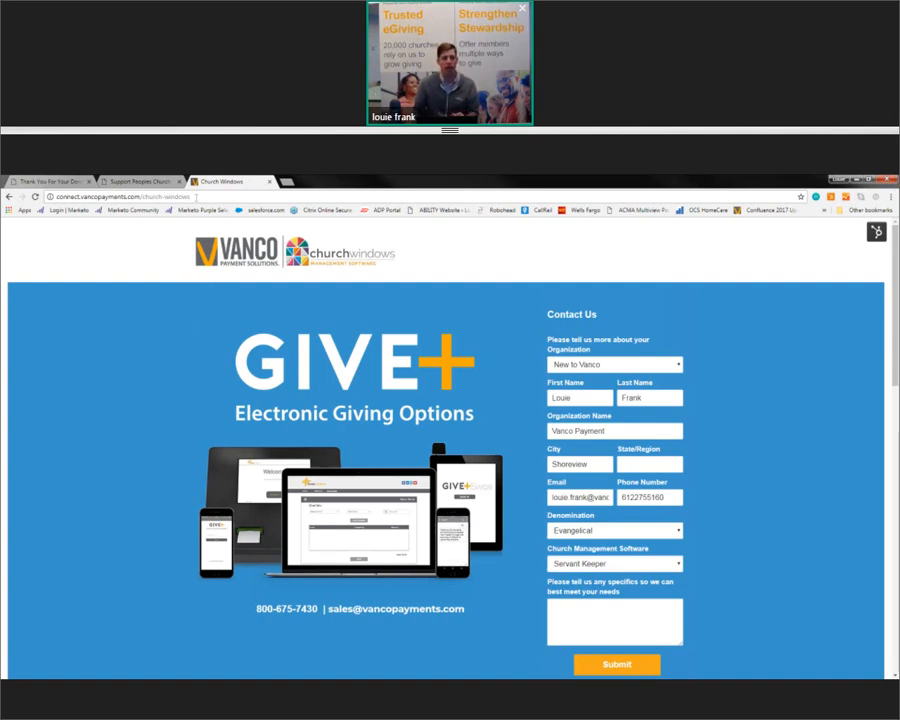
click(196, 197)
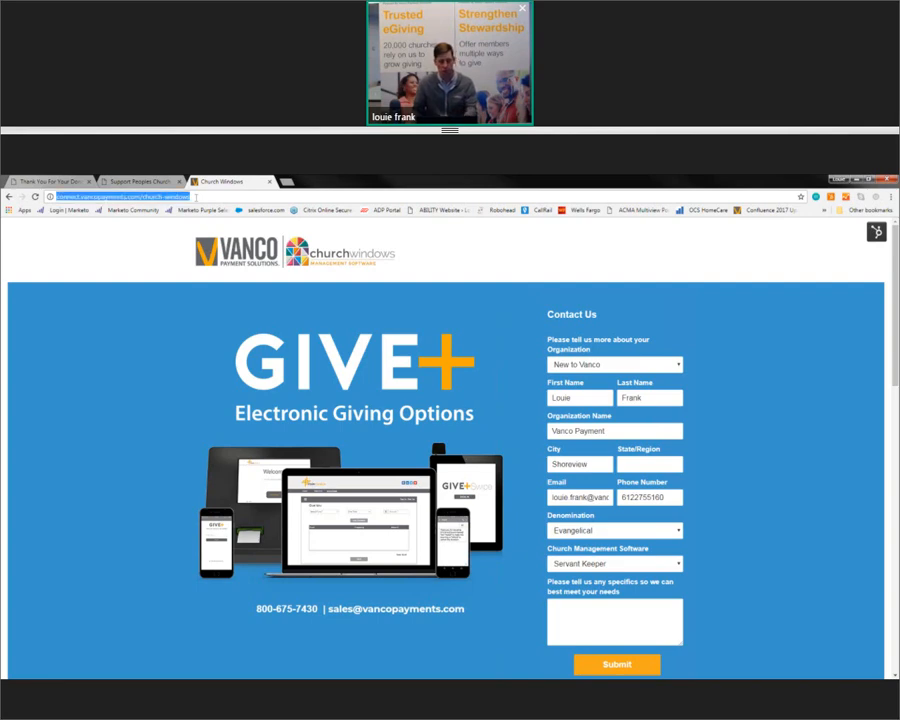
click(165, 301)
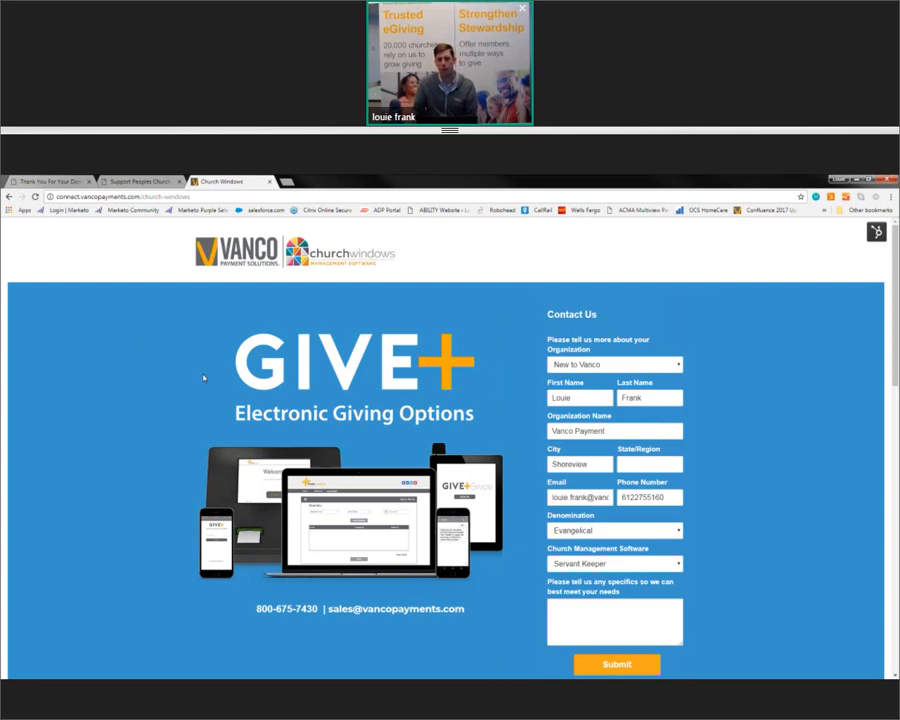
scroll(204, 378, down, 1)
scroll(204, 377, up, 1)
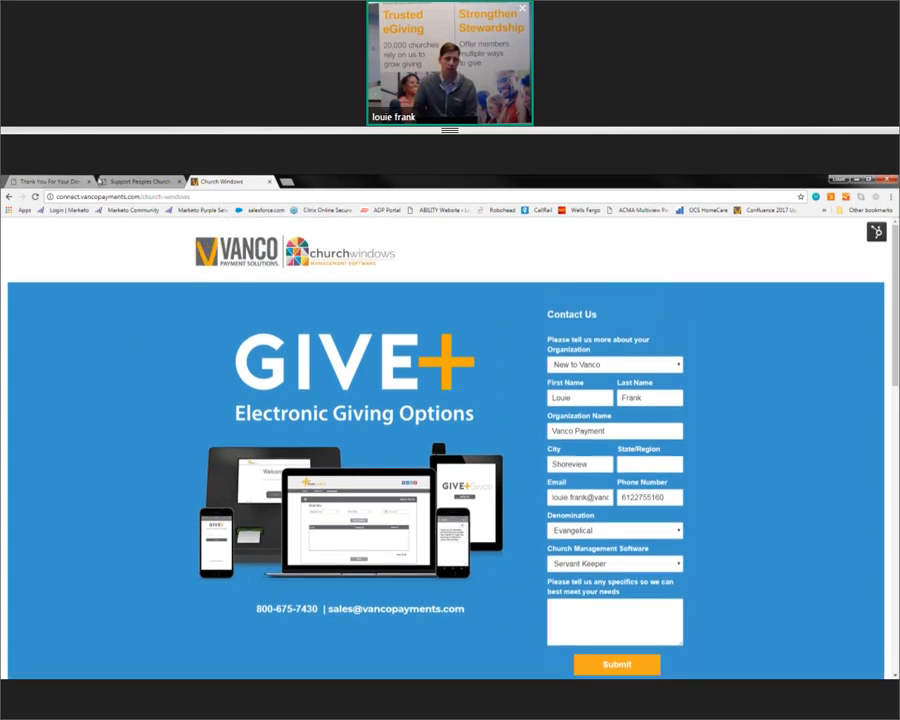
click(112, 181)
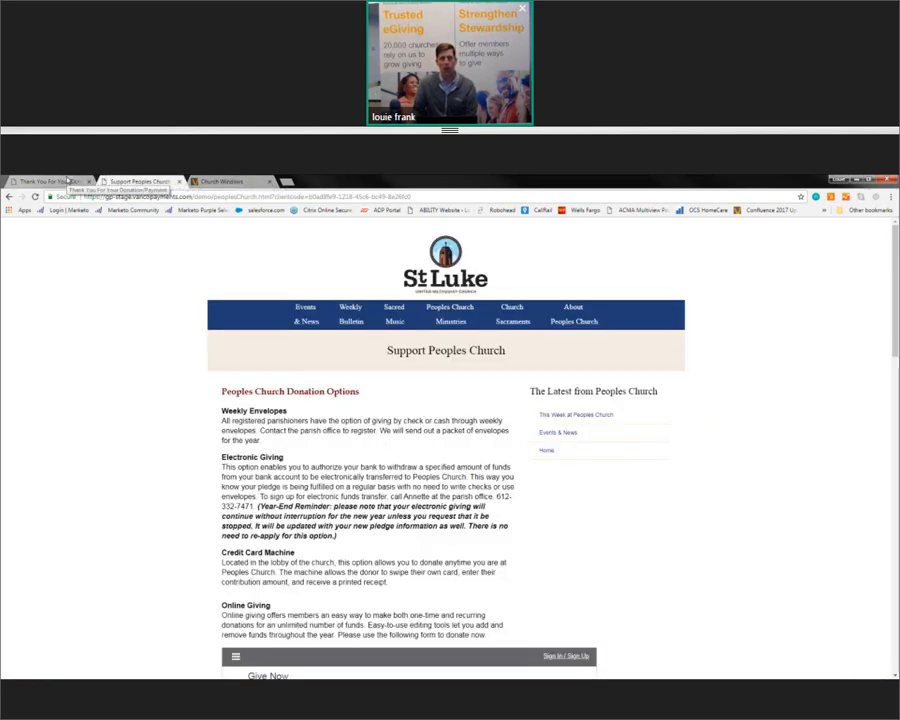
click(66, 182)
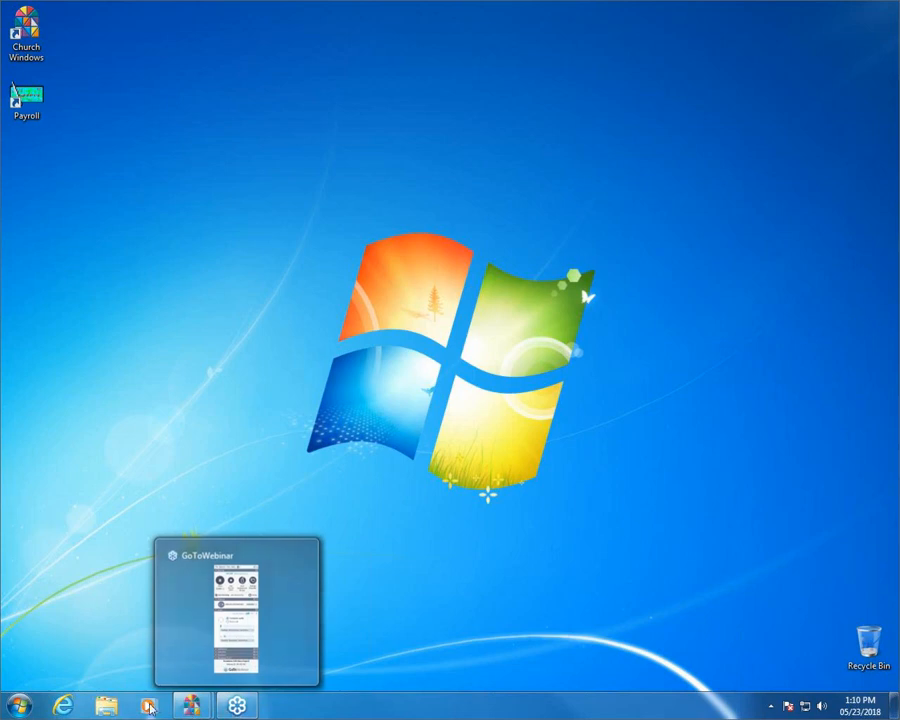
Step: Switch to the Church Windows Software main window from its taskbar thumbnail
mouse_move(198, 706)
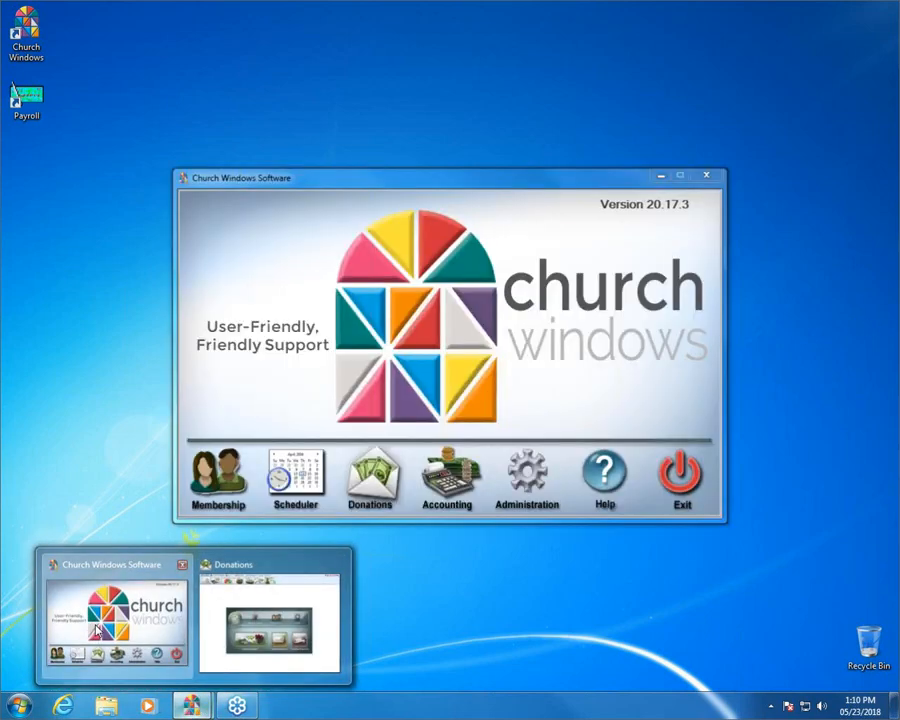
click(117, 620)
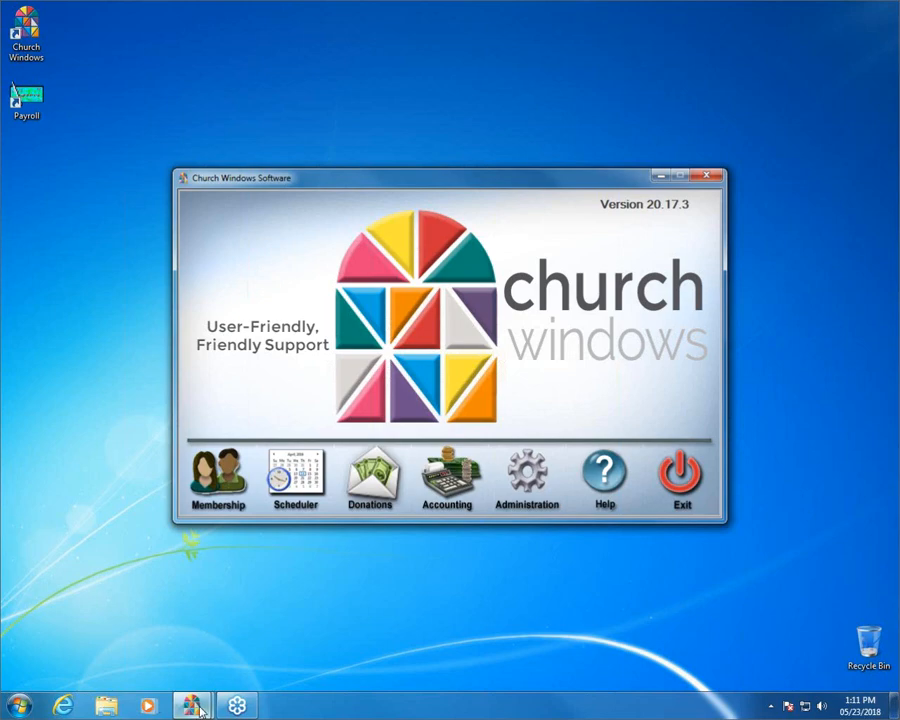
Step: Switch to the Church Windows Donations window from its taskbar thumbnail
mouse_move(191, 705)
click(267, 627)
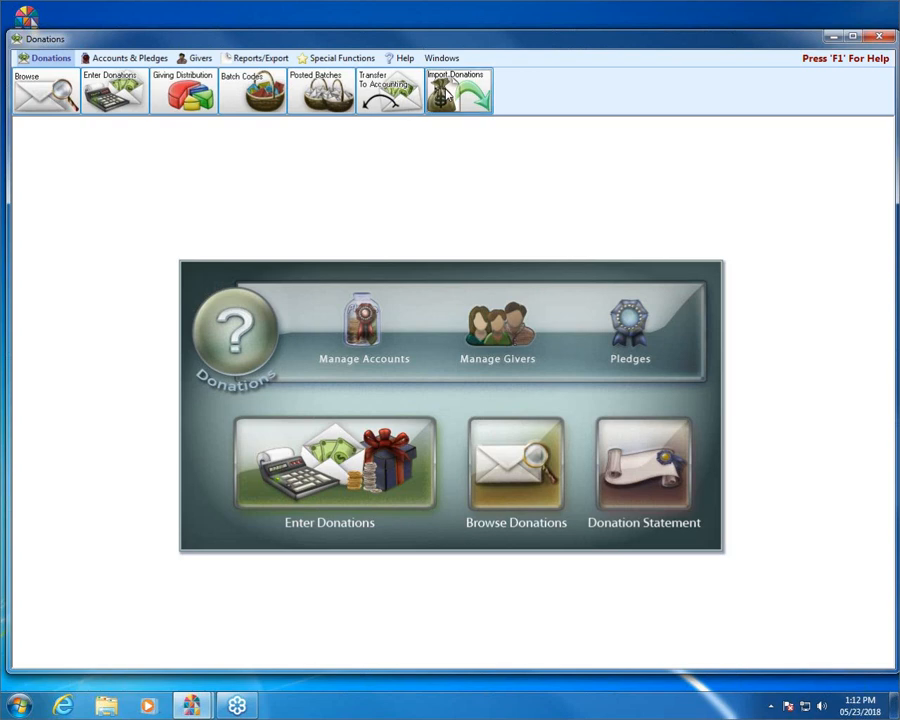
click(448, 87)
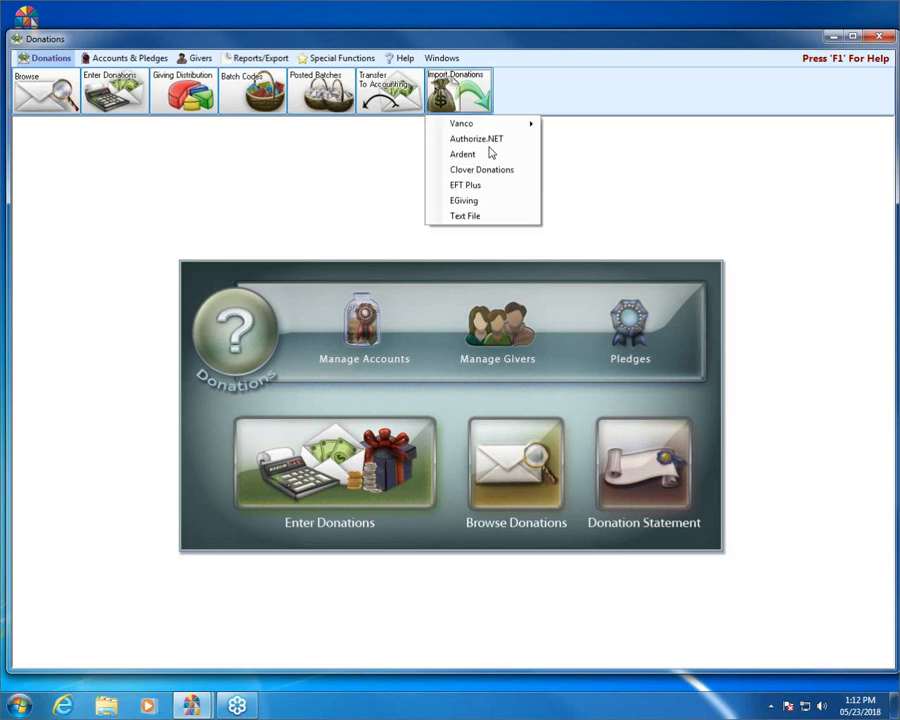
Step: Choose Import Donations > Vanco > Import via download
mouse_move(500, 124)
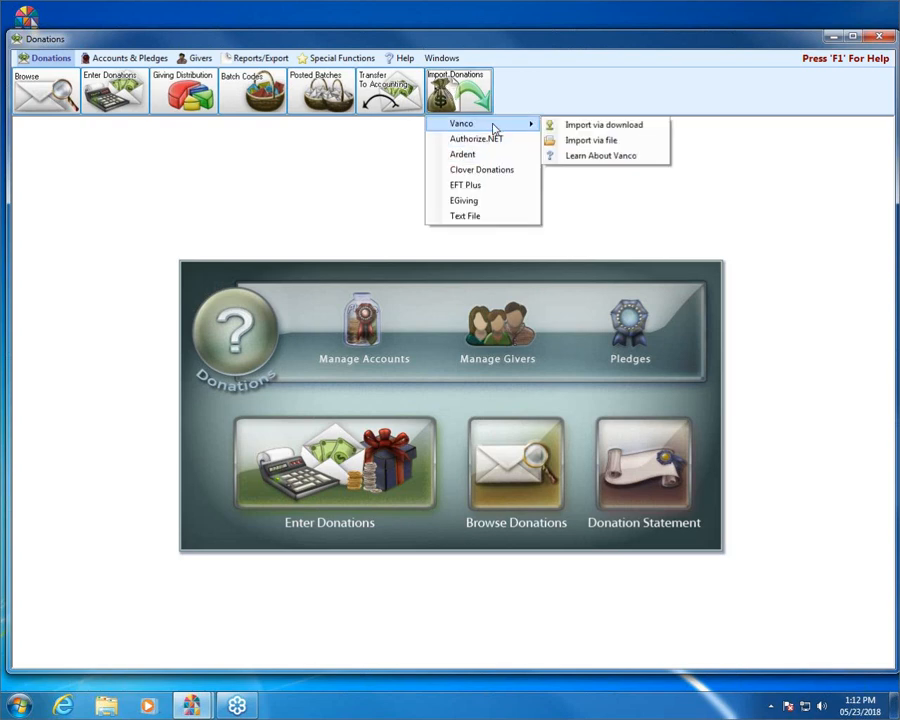
click(641, 130)
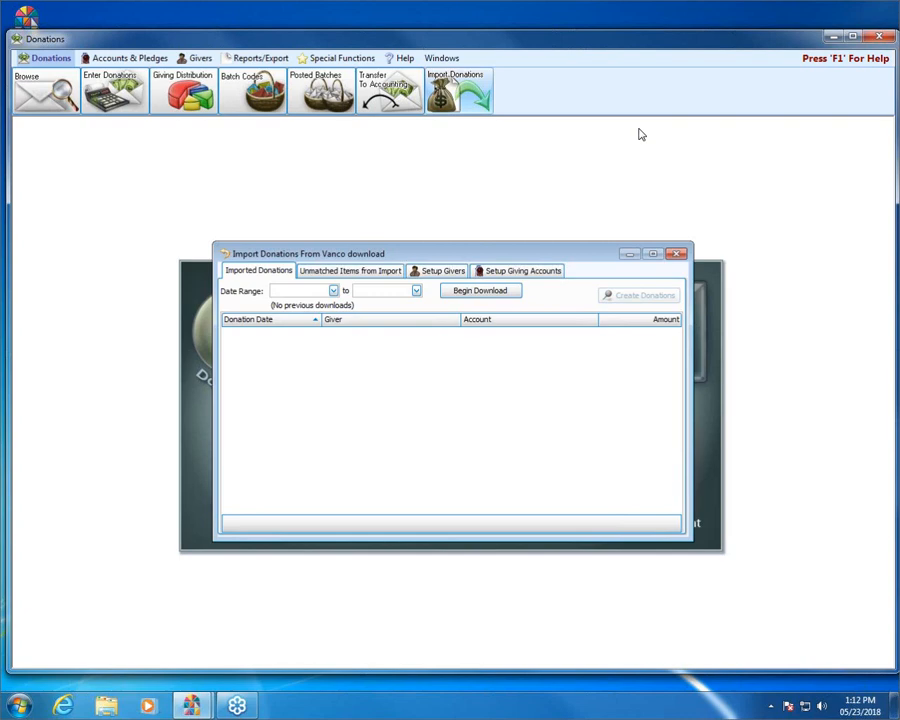
Step: Set the date range from 04/01/2018 to today (05/23/2018) and begin the download
click(333, 291)
click(284, 317)
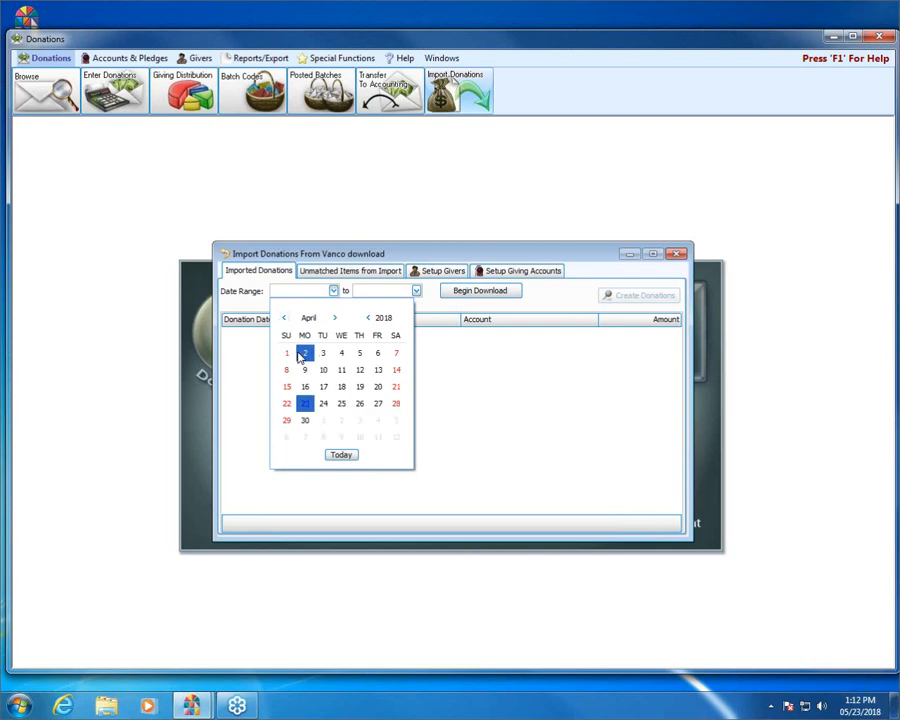
click(287, 353)
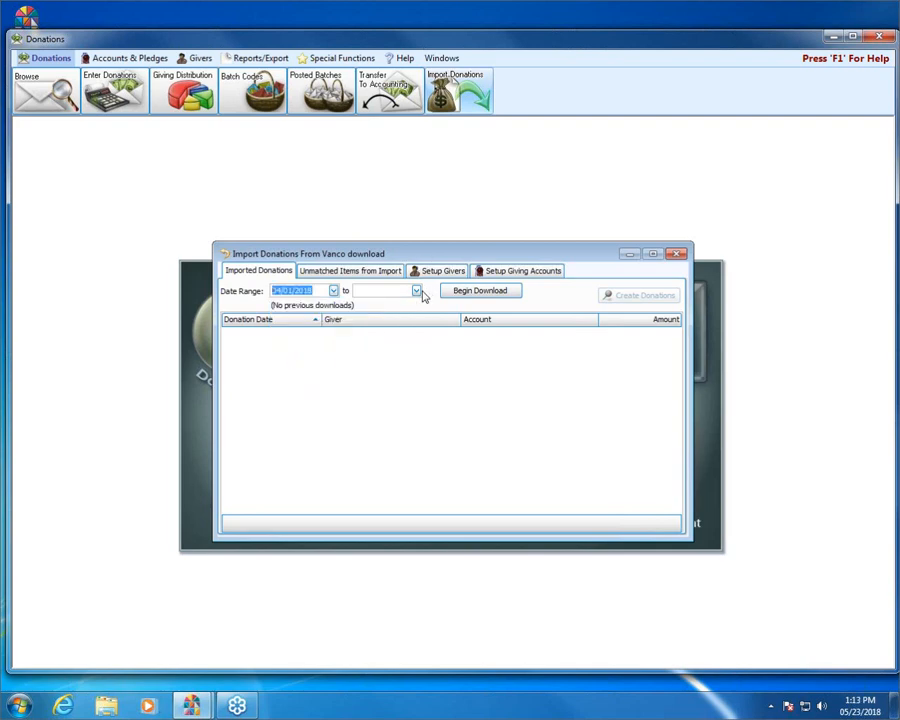
click(418, 291)
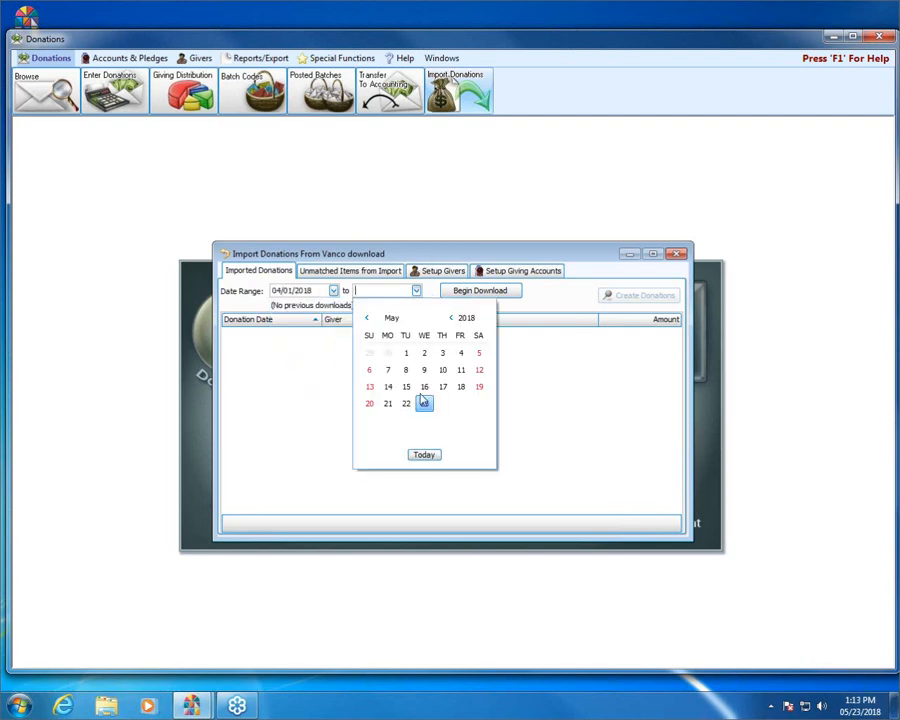
click(427, 457)
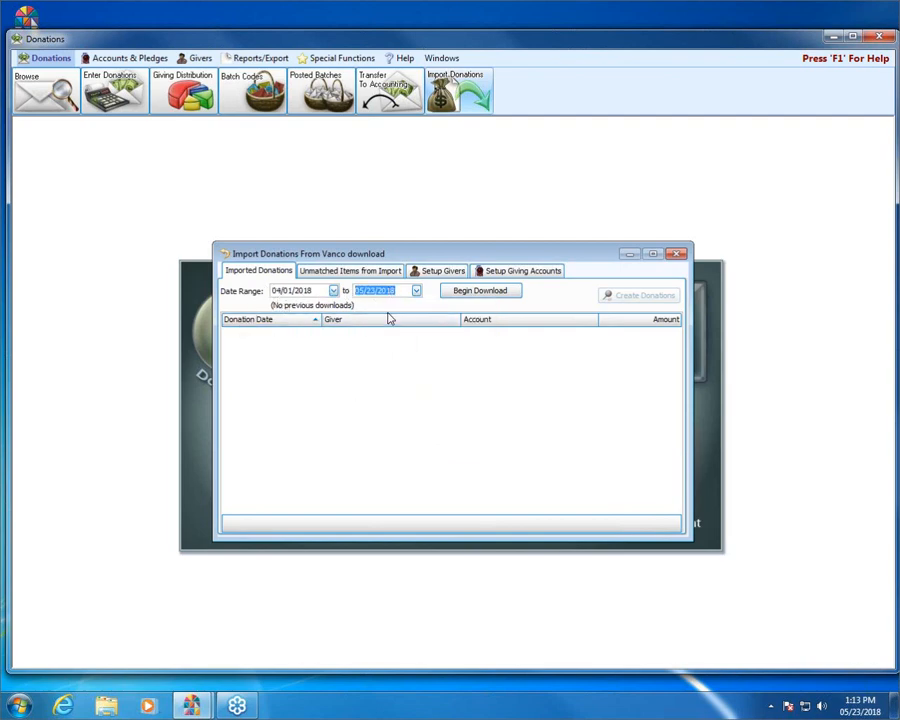
click(503, 290)
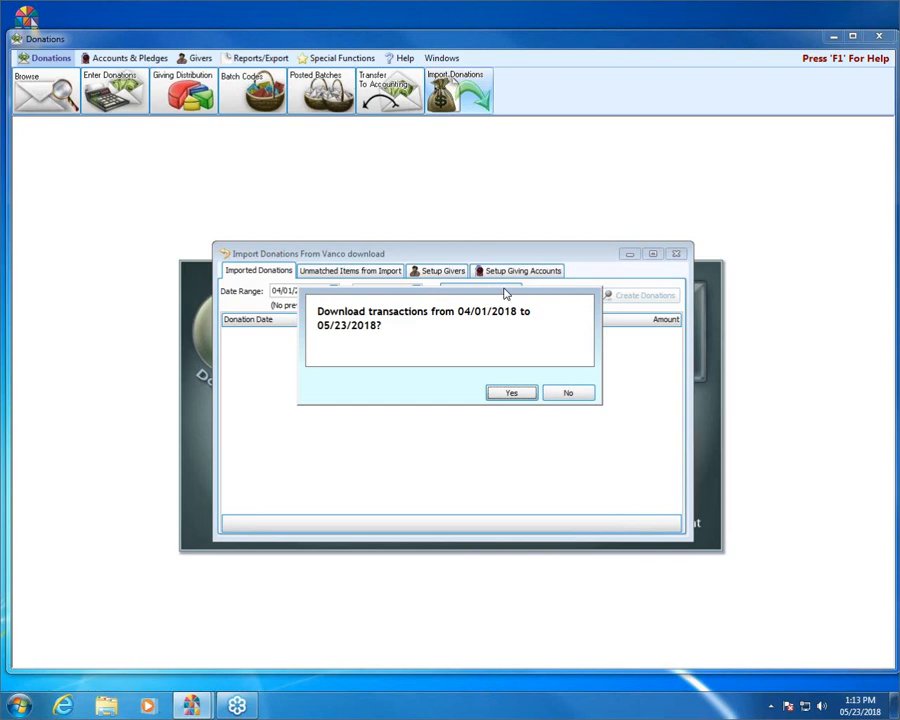
Step: Confirm the download range, then enter the Vanco client ID, login name and password, saving the login name
click(512, 393)
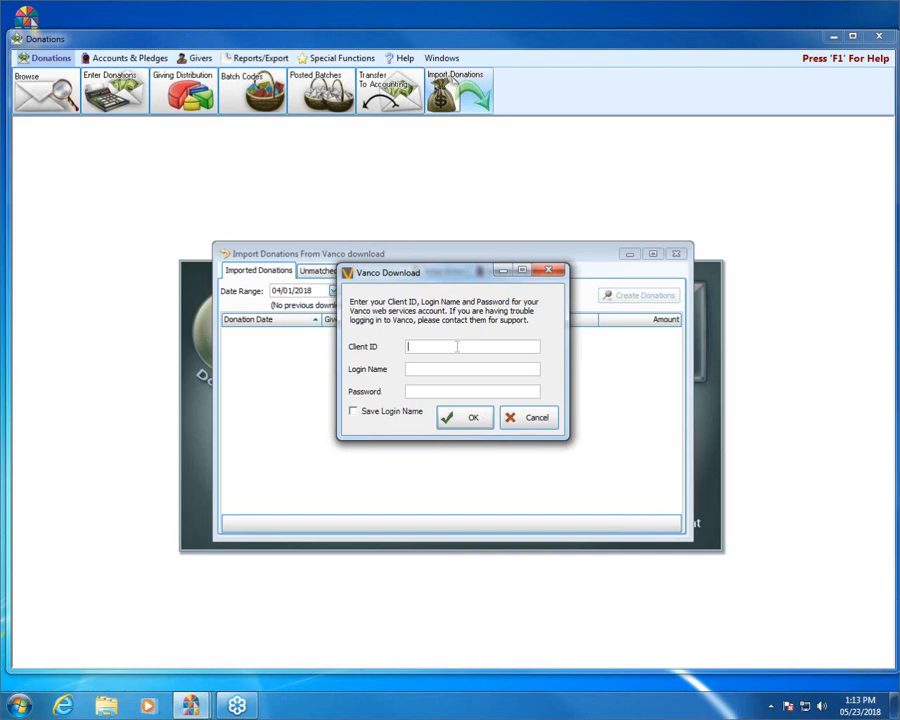
text(ESCHWINDOW)
click(449, 369)
text(WSCHURCH)
click(478, 390)
text(*********)
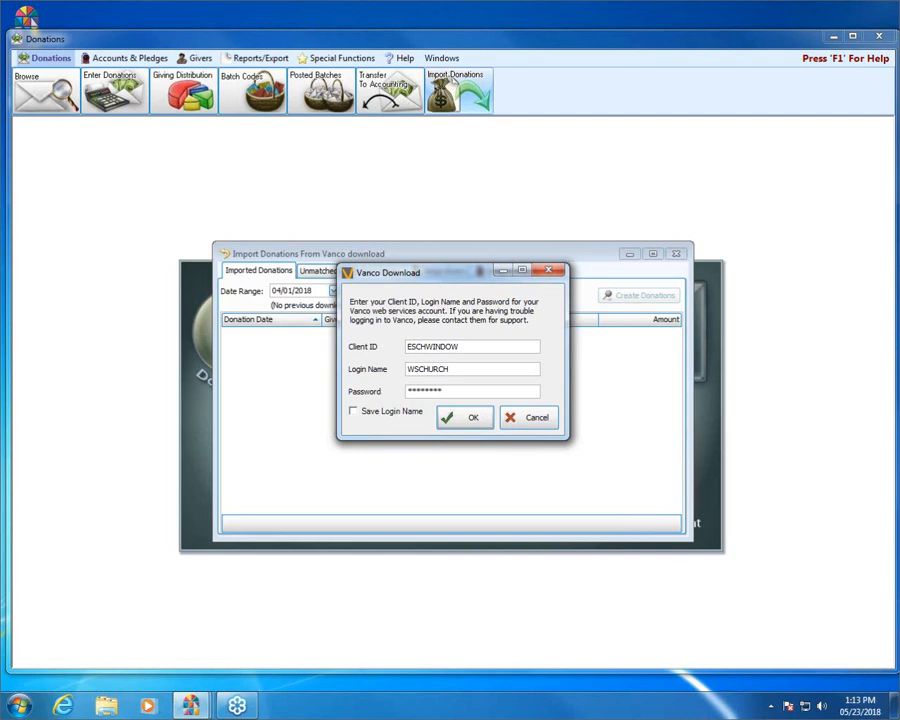
click(368, 420)
Step: Submit the Vanco login so the download lists the unrecognized givers and accounts
click(460, 419)
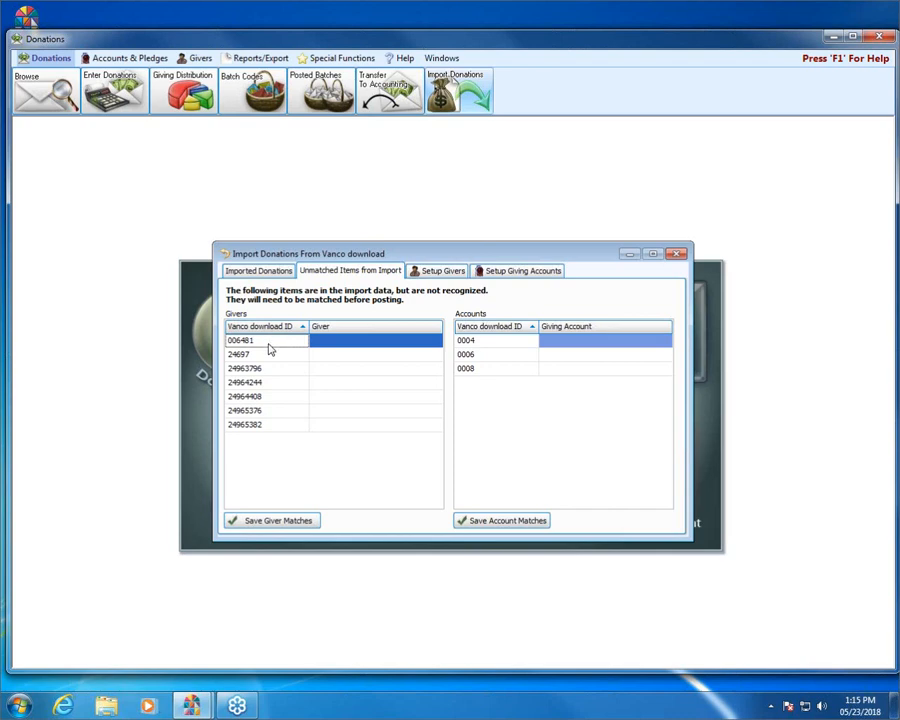
Step: Match the first two unmatched Vanco giver IDs to givers 7 and 24
click(410, 341)
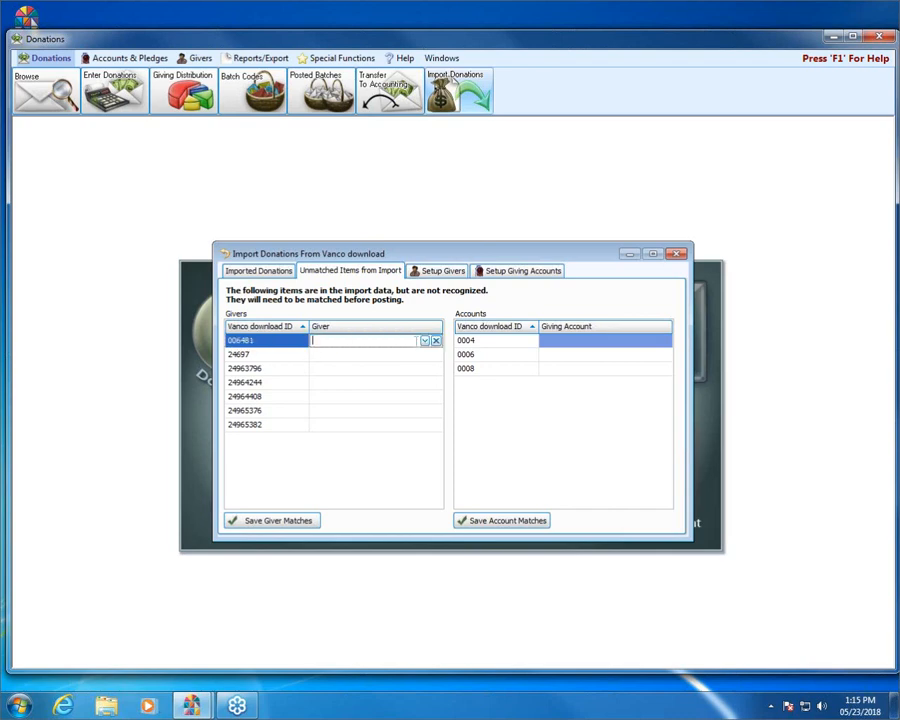
click(424, 341)
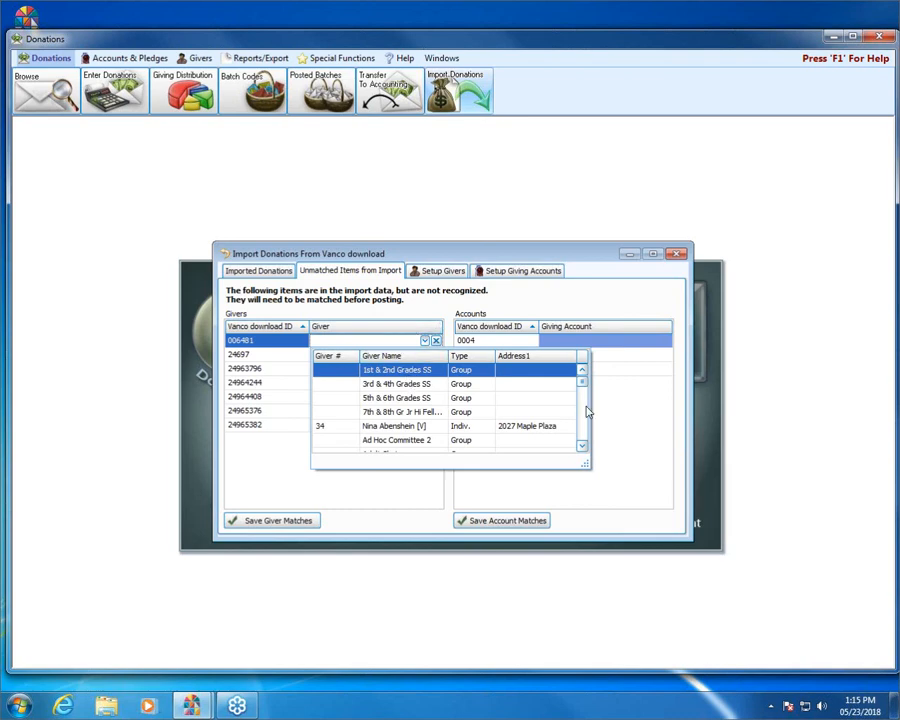
mouse_move(582, 381)
mouse_down()
mouse_move(582, 397)
mouse_move(582, 381)
mouse_up()
click(368, 371)
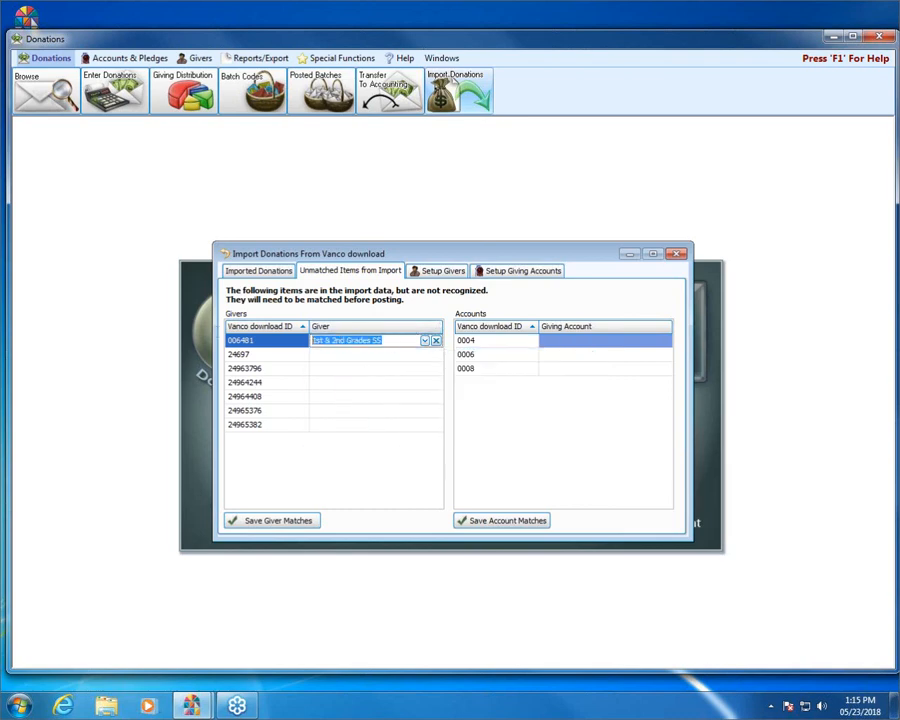
text(7)
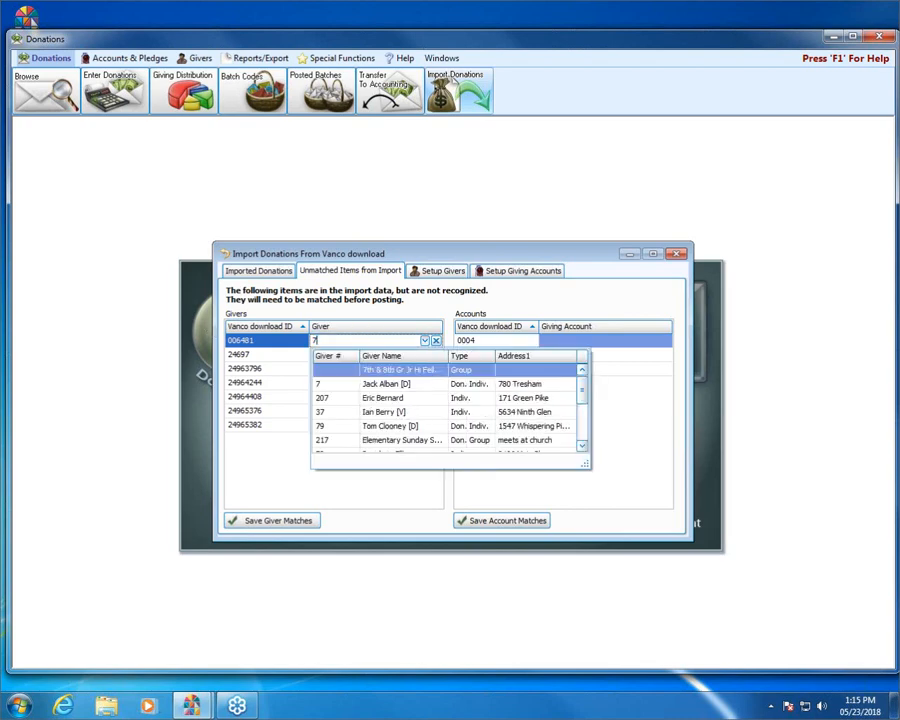
click(374, 385)
click(366, 355)
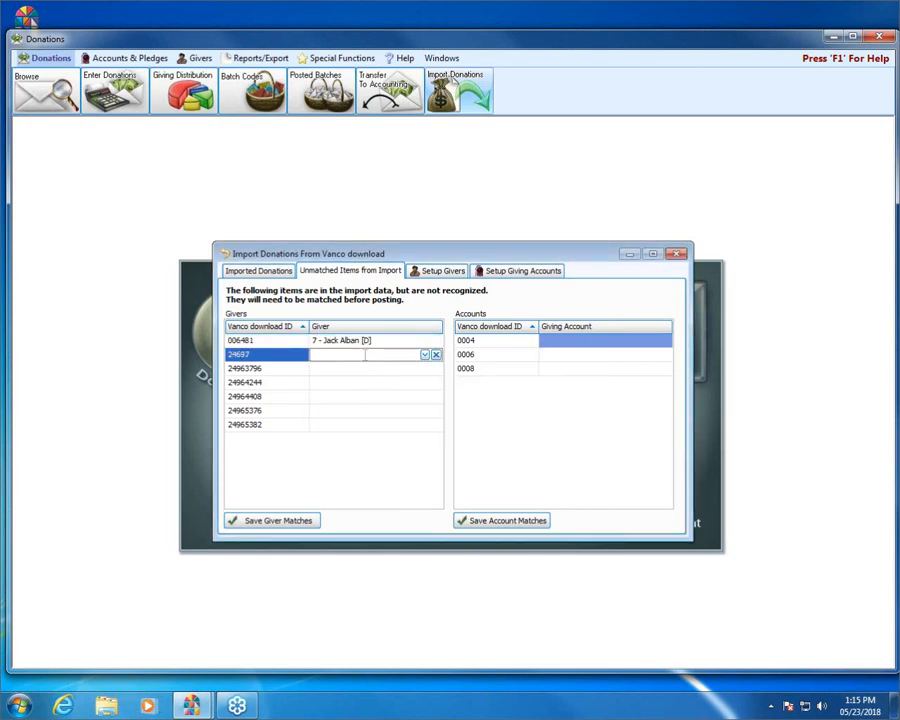
text(24)
click(365, 385)
Step: Match the third, fourth and fifth IDs to givers 5, 6 and a giver found by name
click(368, 370)
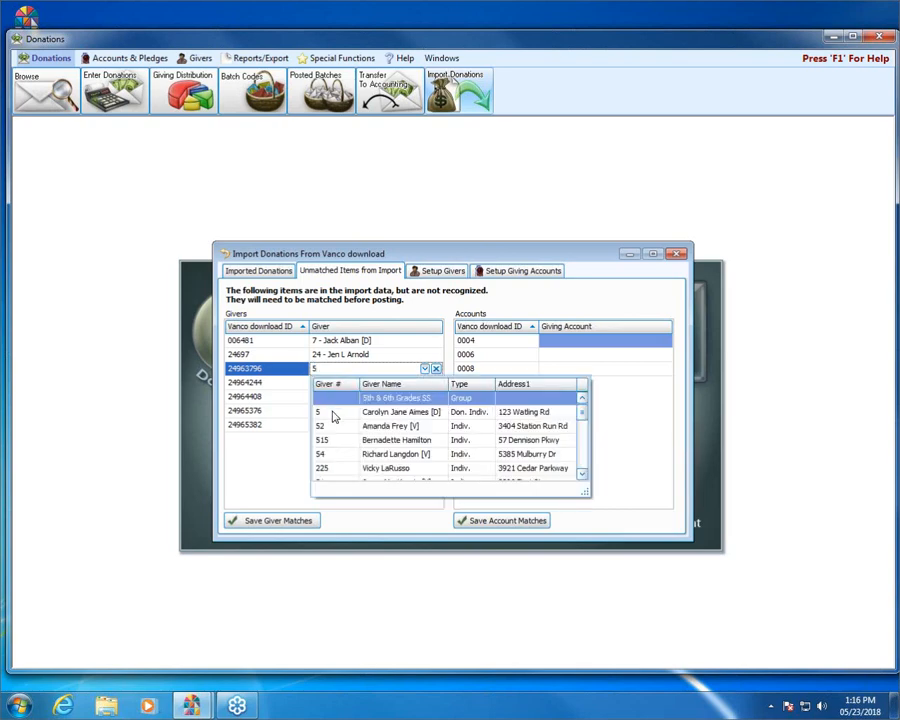
click(360, 411)
key(Return)
text(6)
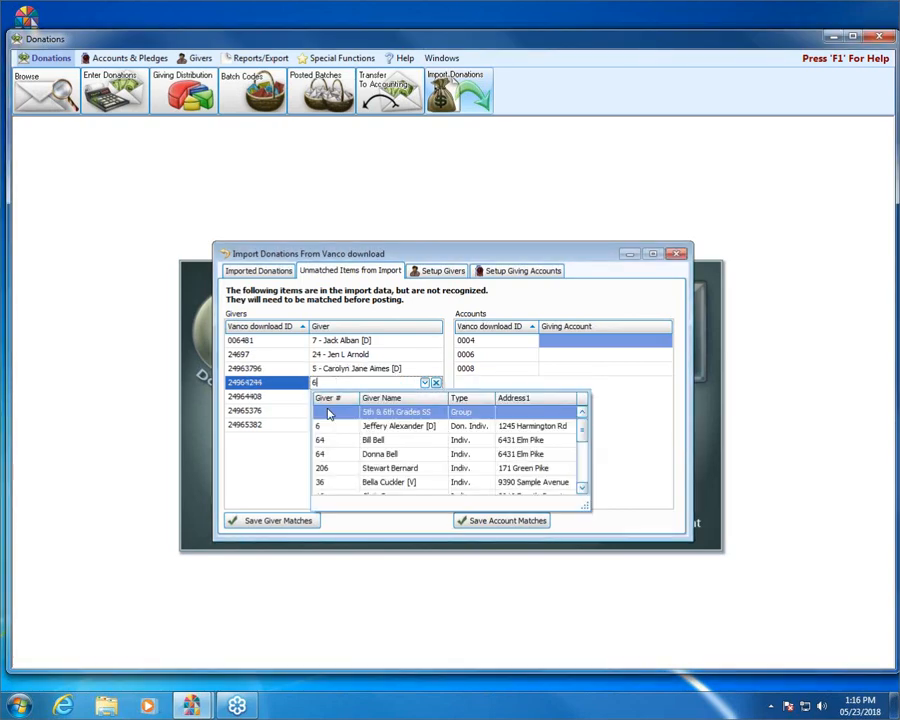
click(323, 424)
key(Return)
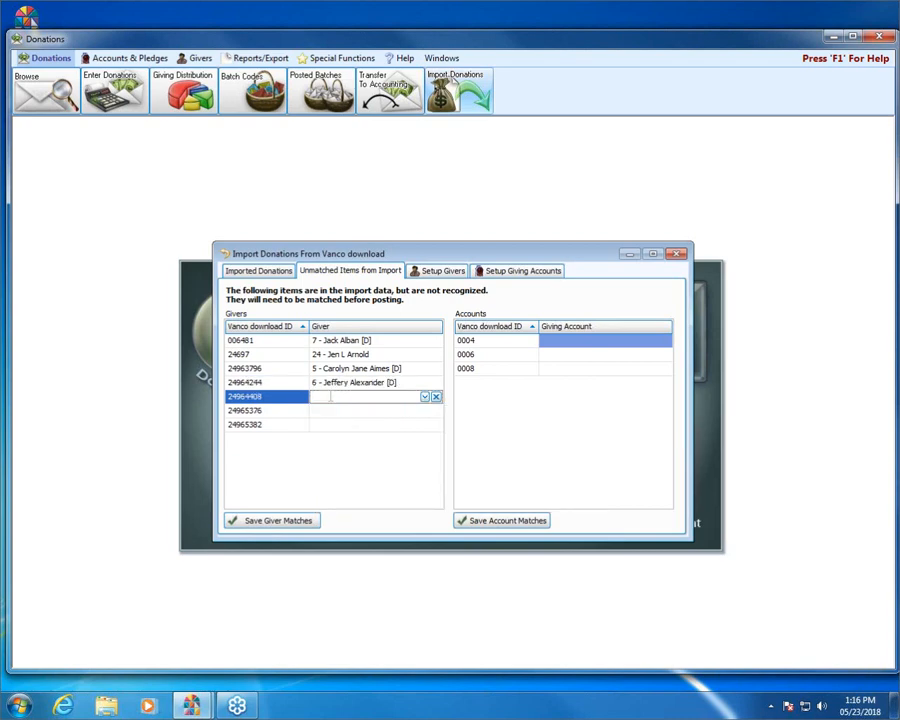
text(vic)
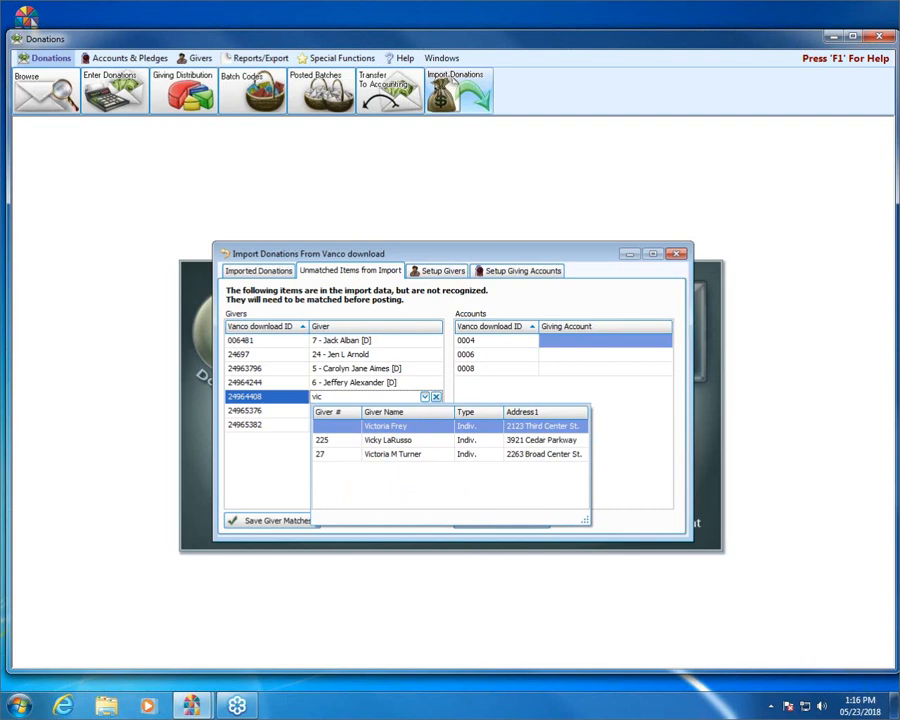
key(Return)
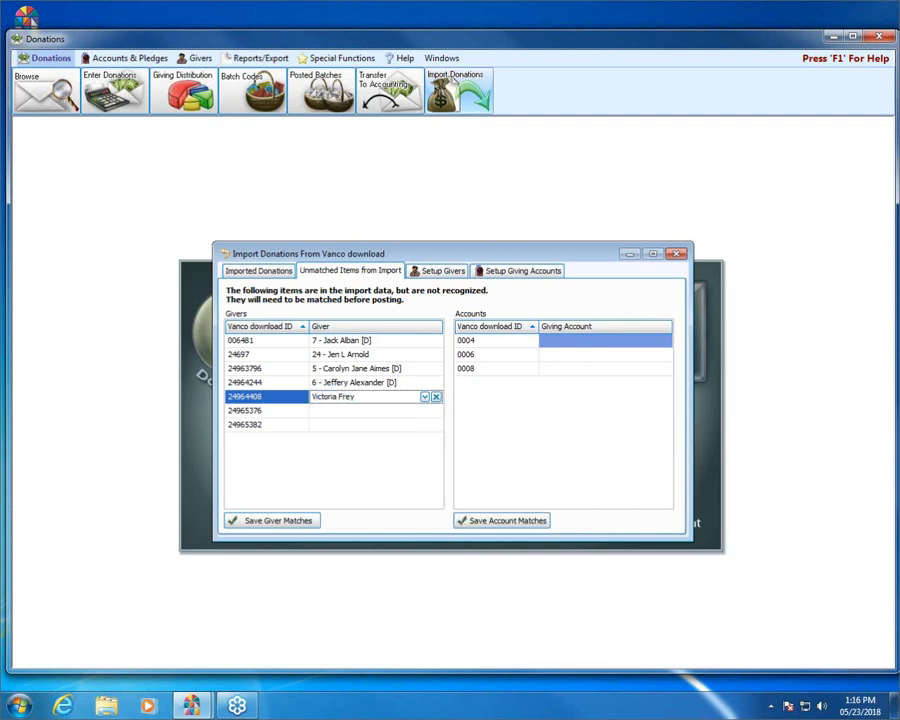
Step: Match the last two IDs to a giver found by name and to giver 48
click(333, 412)
text(r)
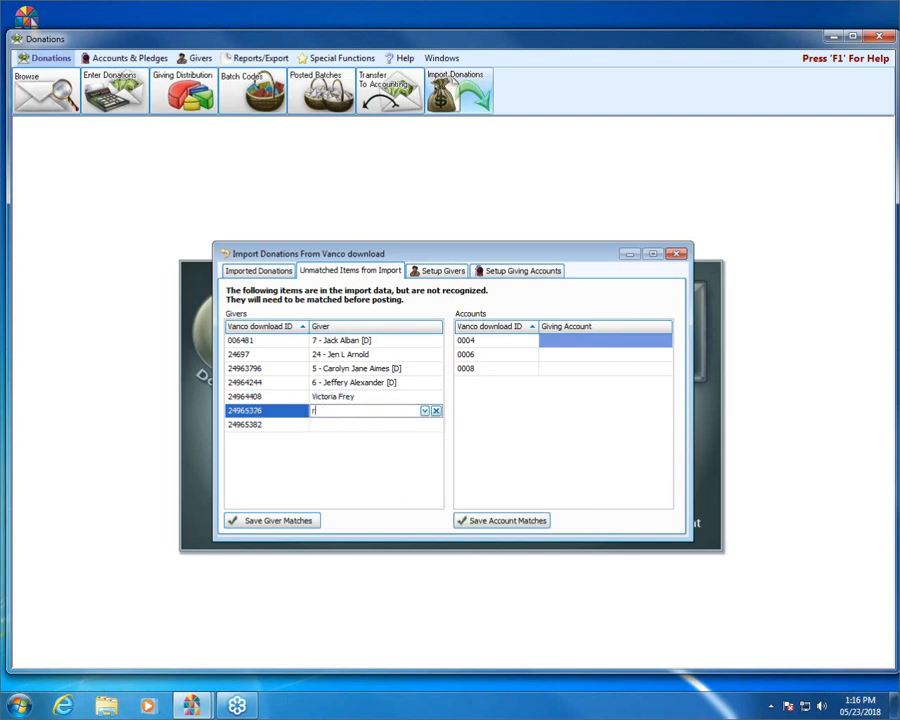
text(obert)
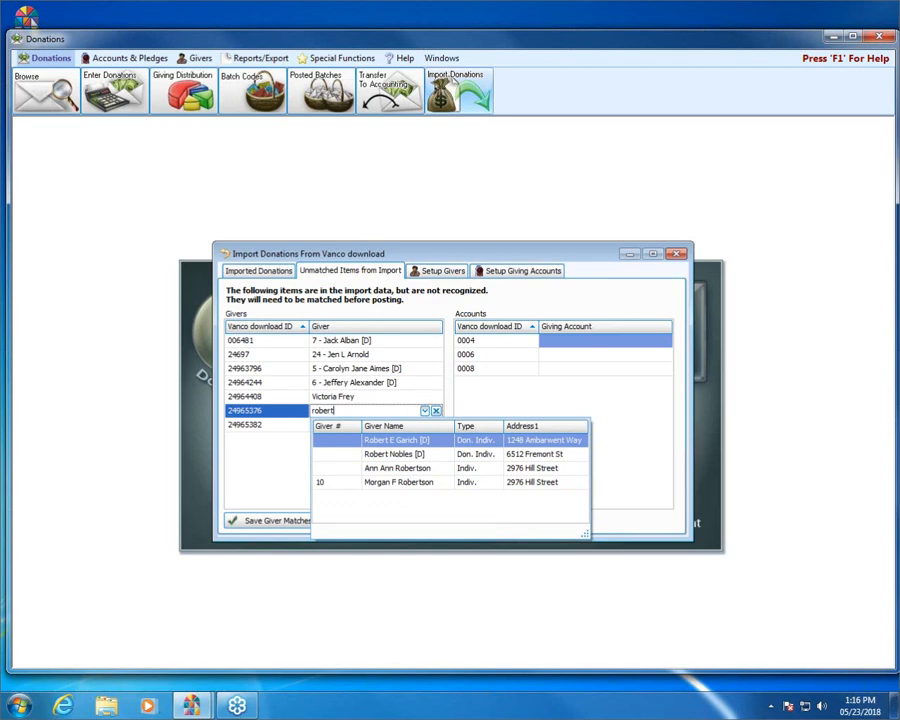
click(337, 436)
click(334, 425)
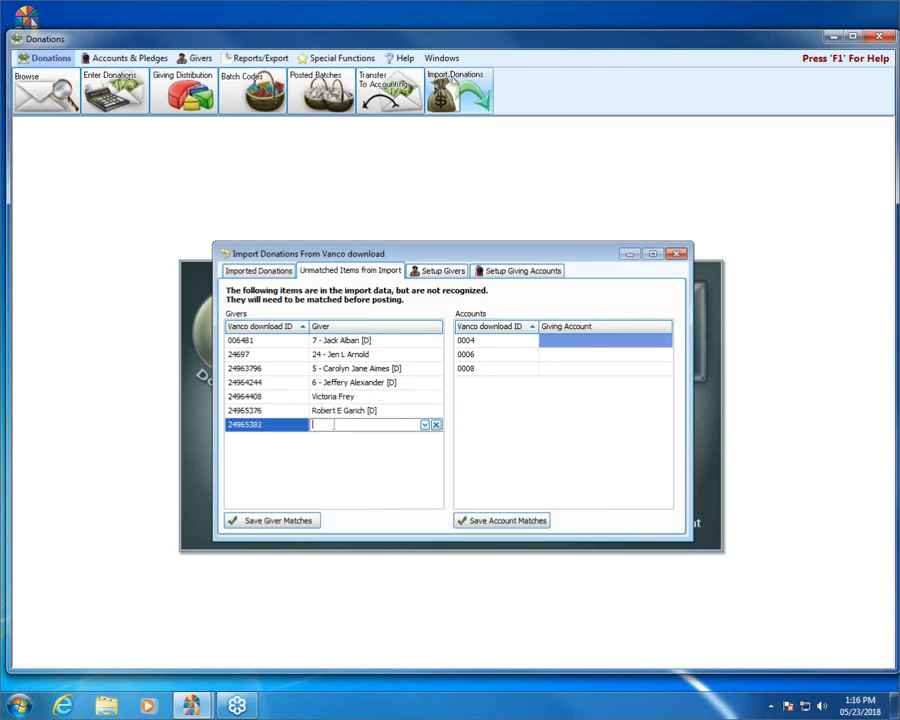
text(48)
click(345, 455)
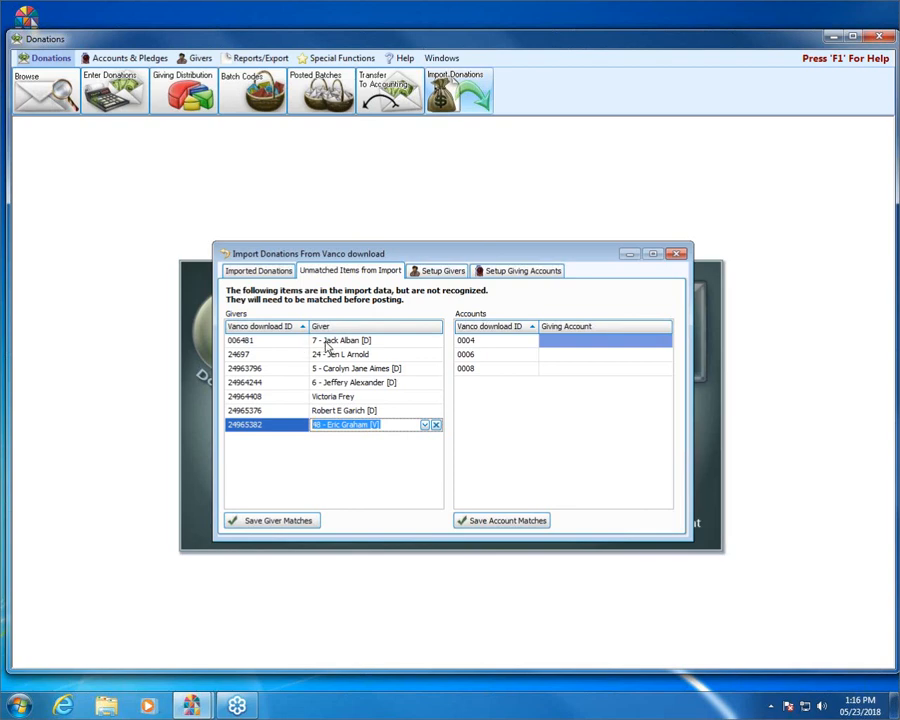
click(318, 343)
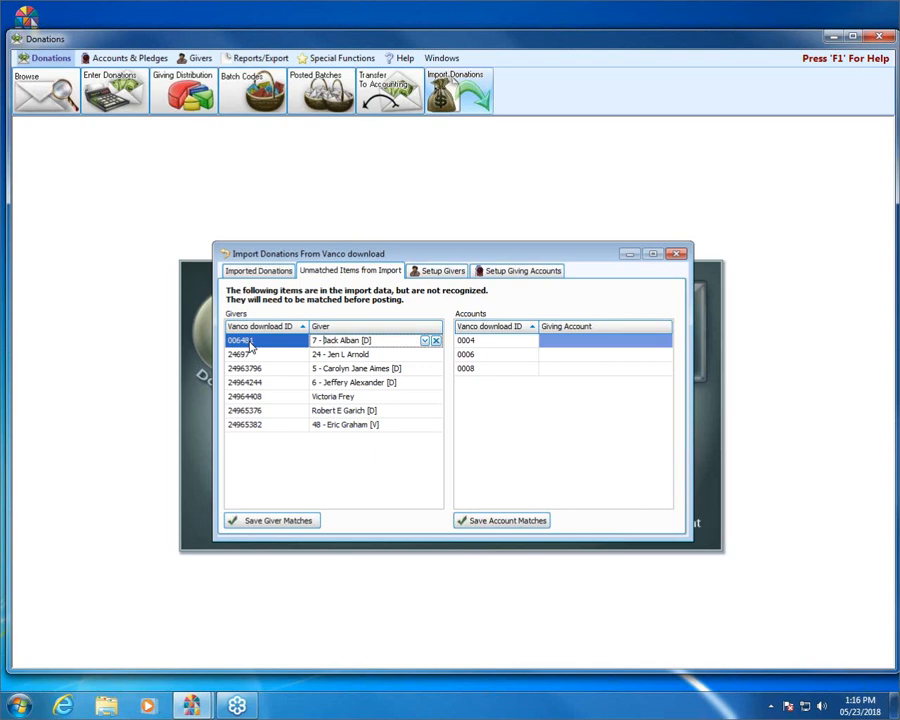
click(590, 341)
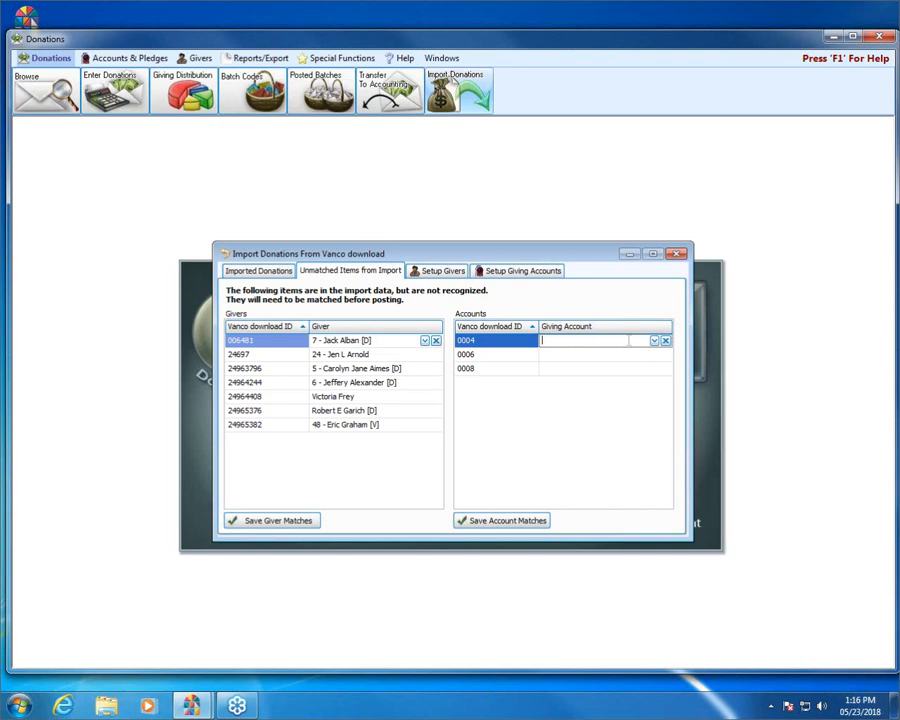
Step: Assign funds 0004, 0006, 0008 to 110 Easter, 104 Flowers, 630 Disaster Relief and save the account matches
text(110)
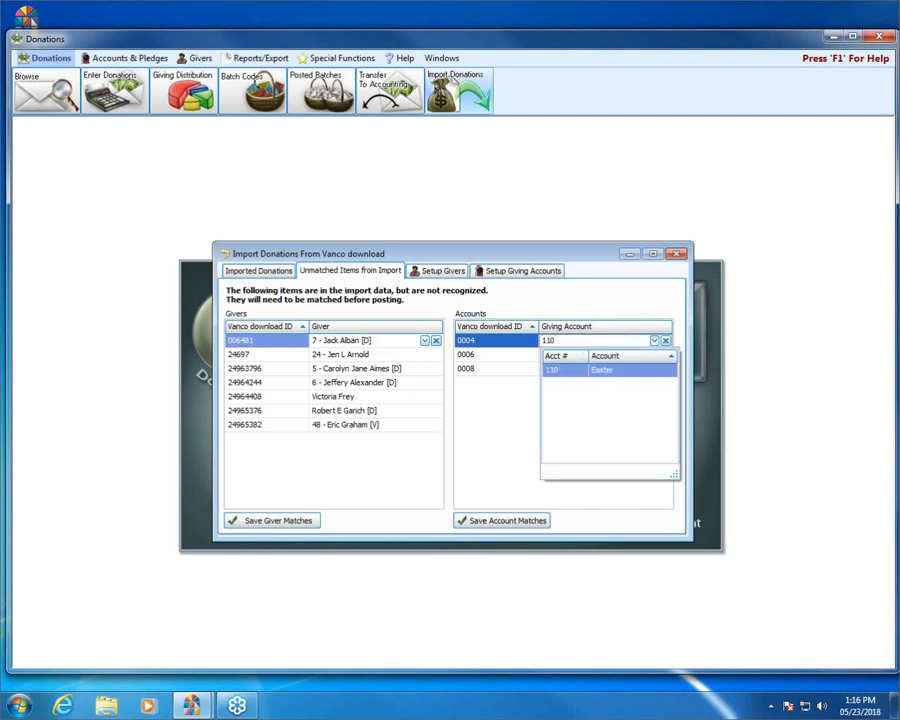
click(622, 371)
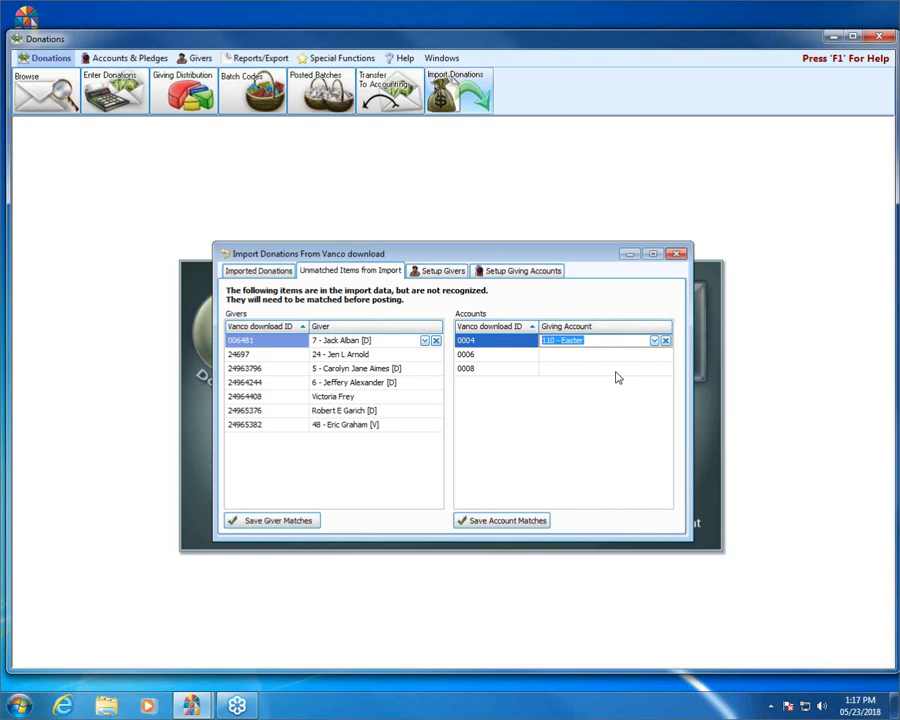
click(618, 355)
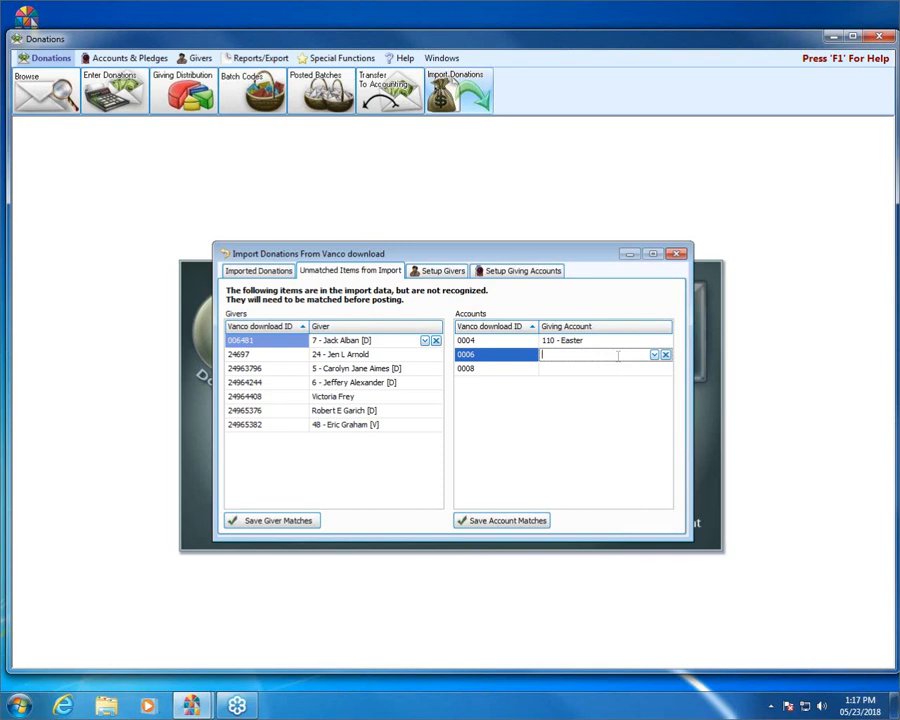
text(104)
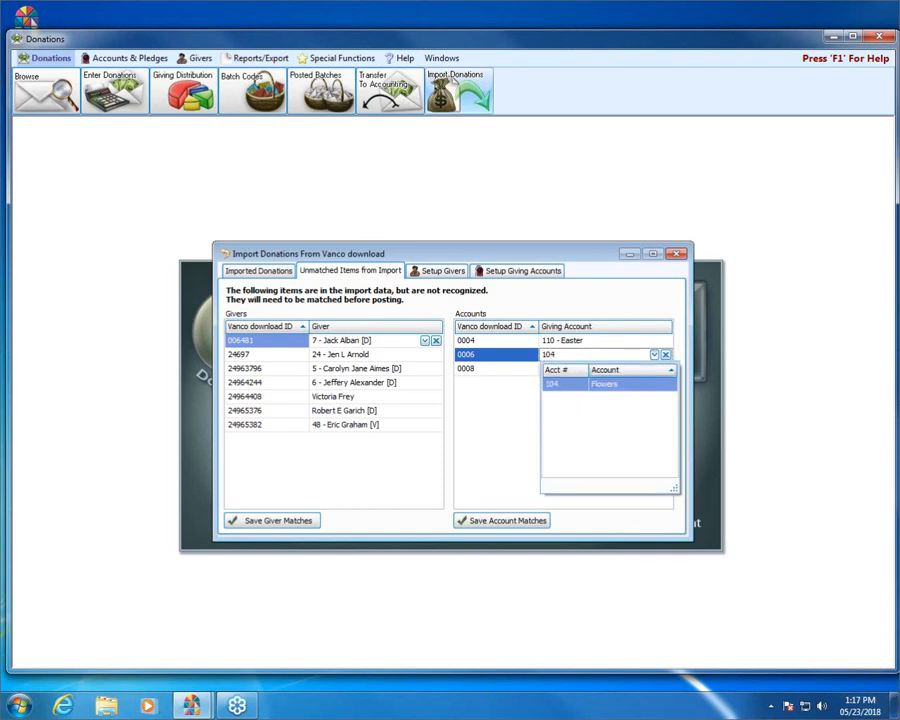
click(615, 385)
click(604, 369)
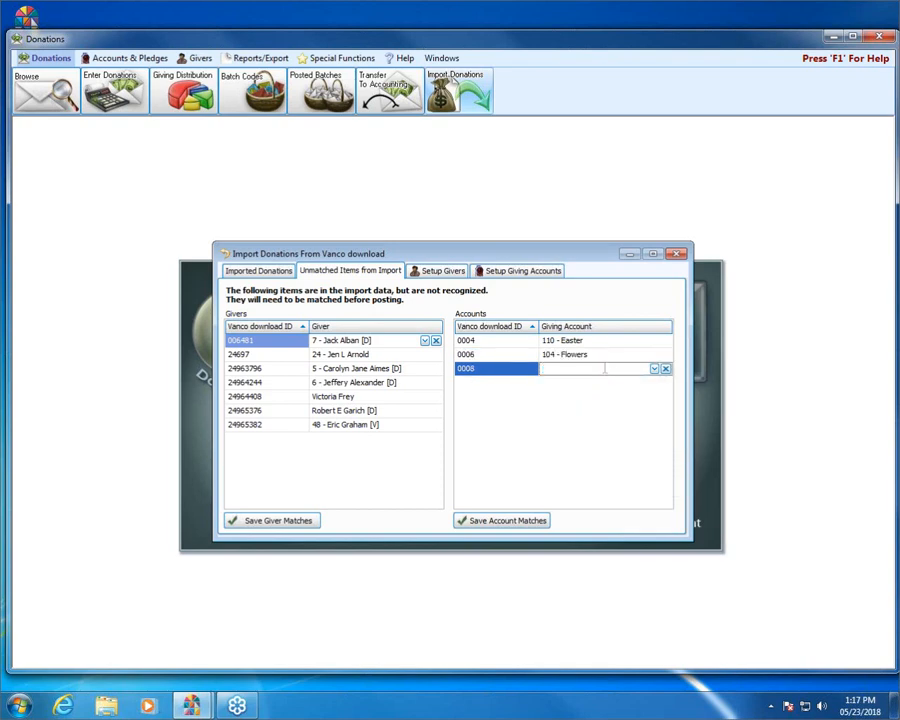
text(630)
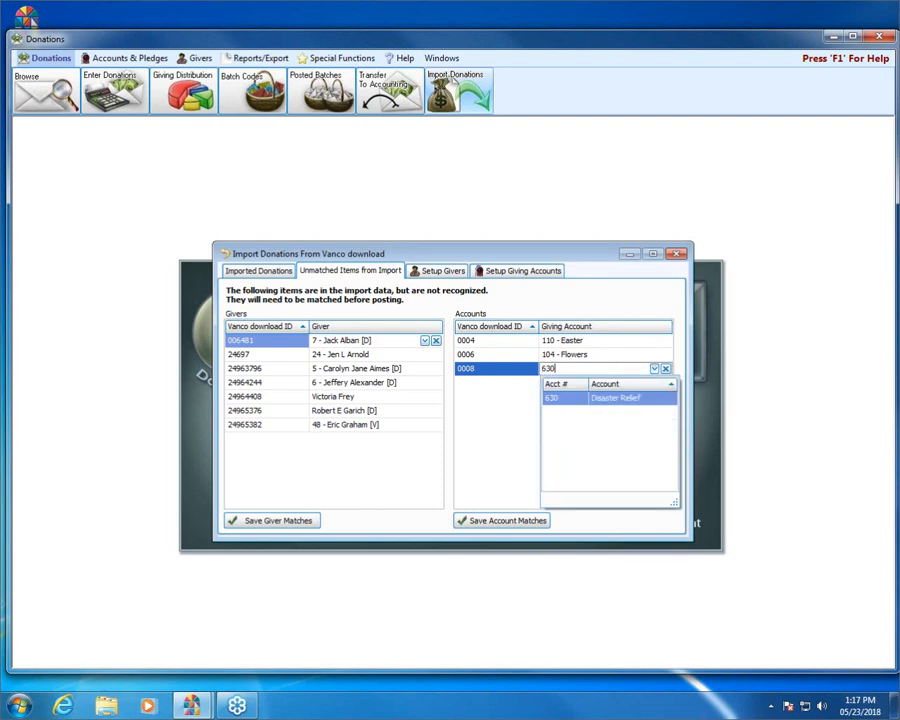
click(608, 398)
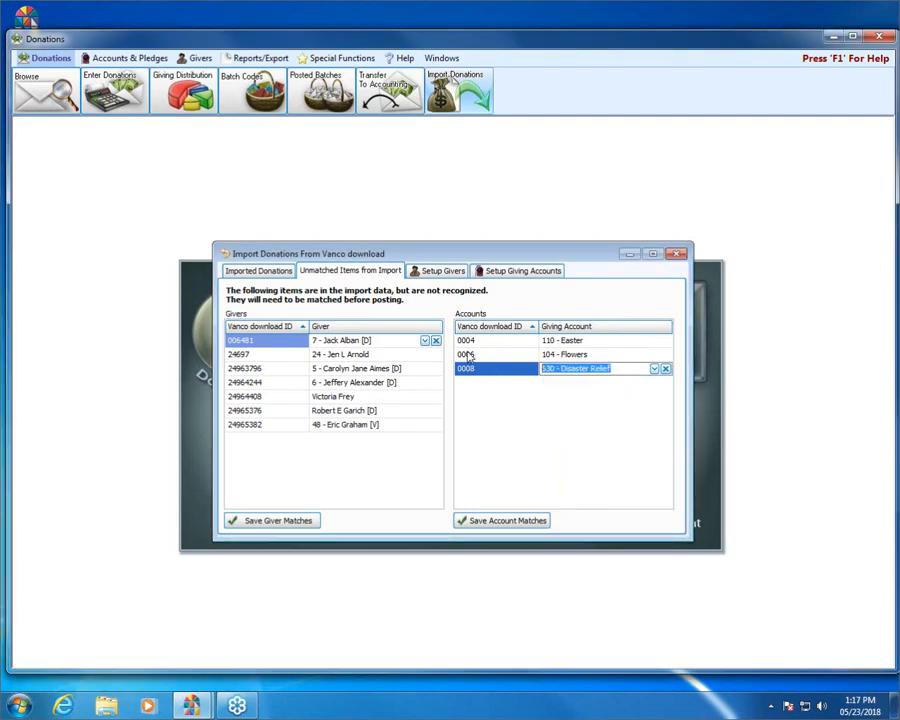
click(522, 524)
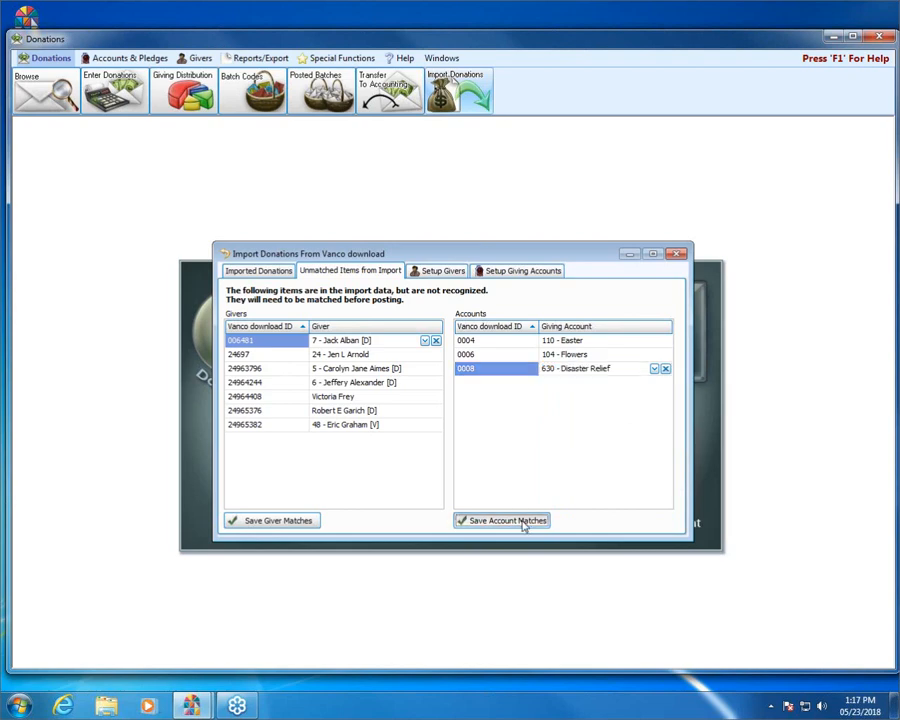
Step: Save the giver matches and list the givers with their linked Vanco customer numbers
click(294, 527)
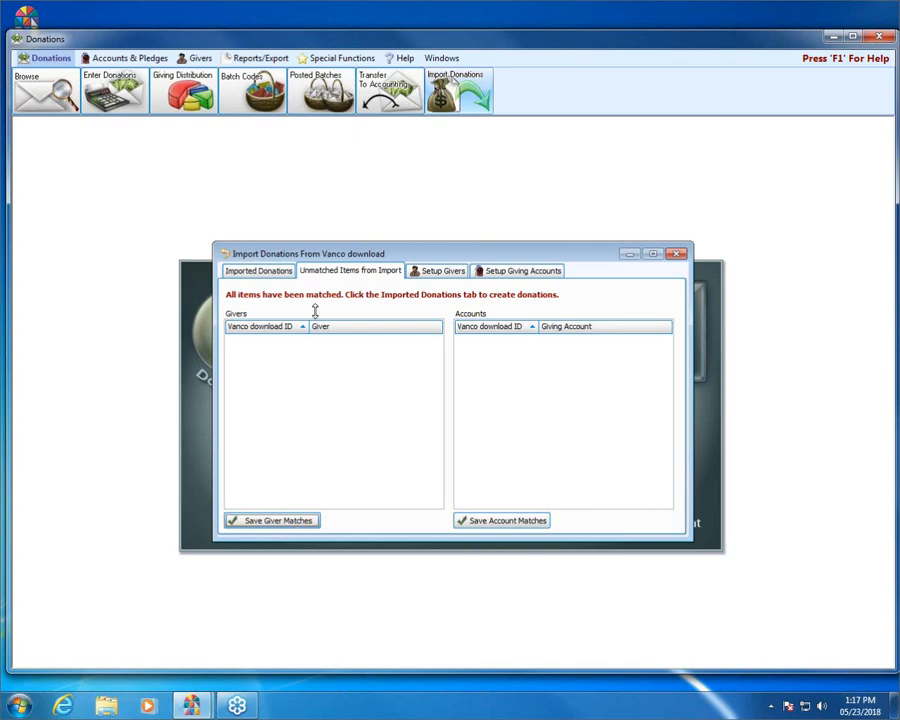
click(439, 274)
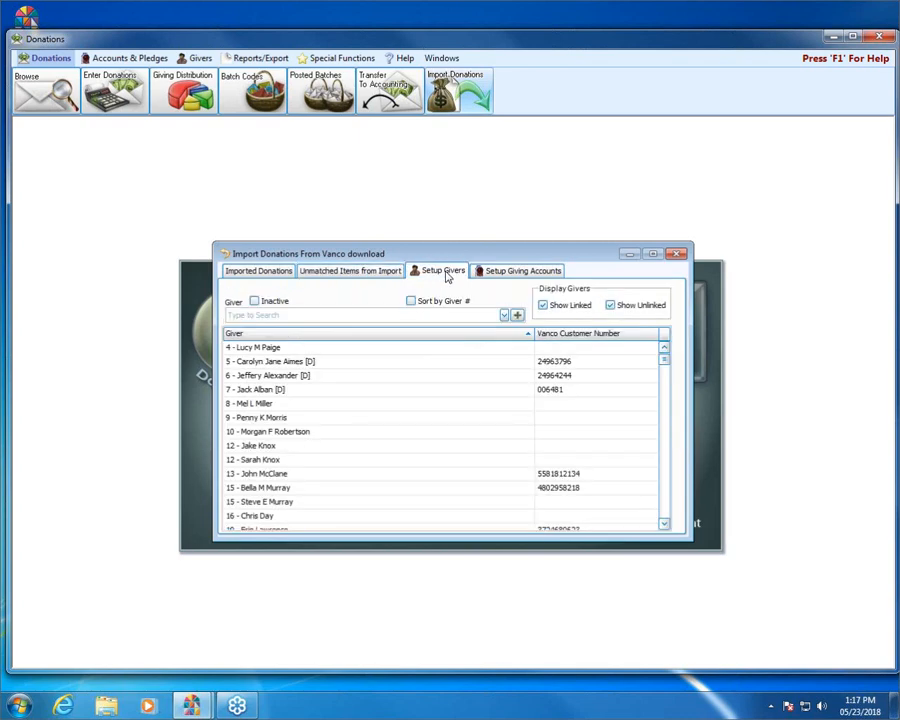
Step: Check the accounts' Vanco fund IDs and givers' Vanco numbers, then confirm nothing remains unmatched
click(505, 270)
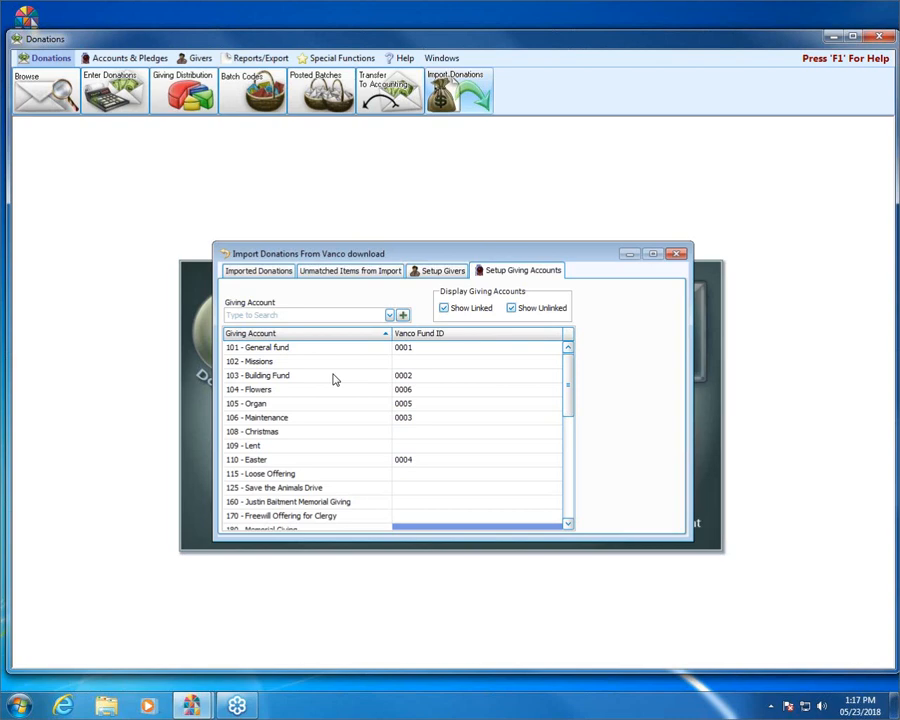
click(442, 272)
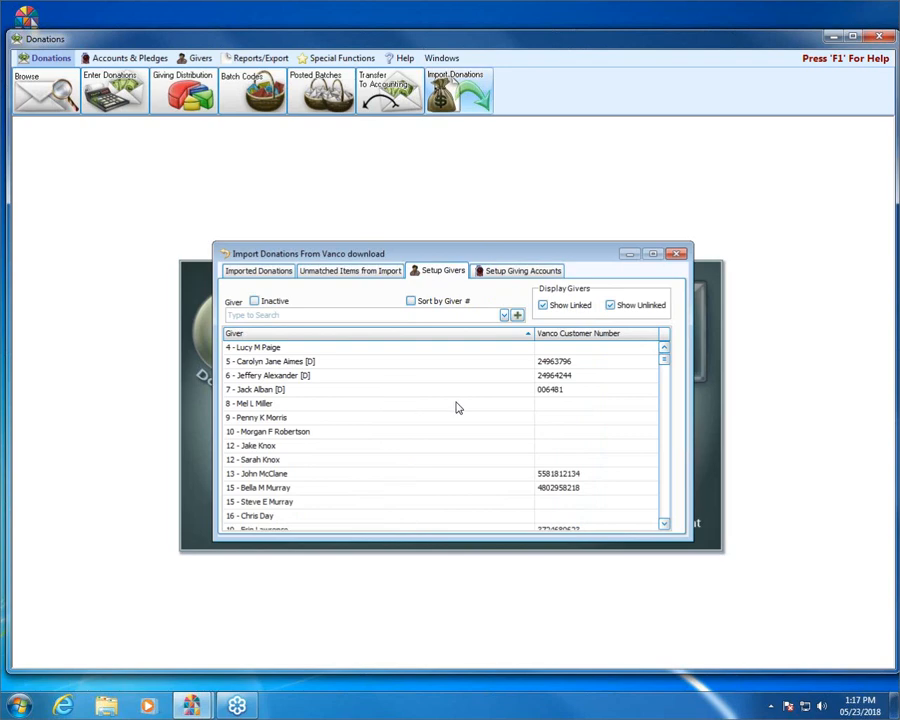
click(378, 273)
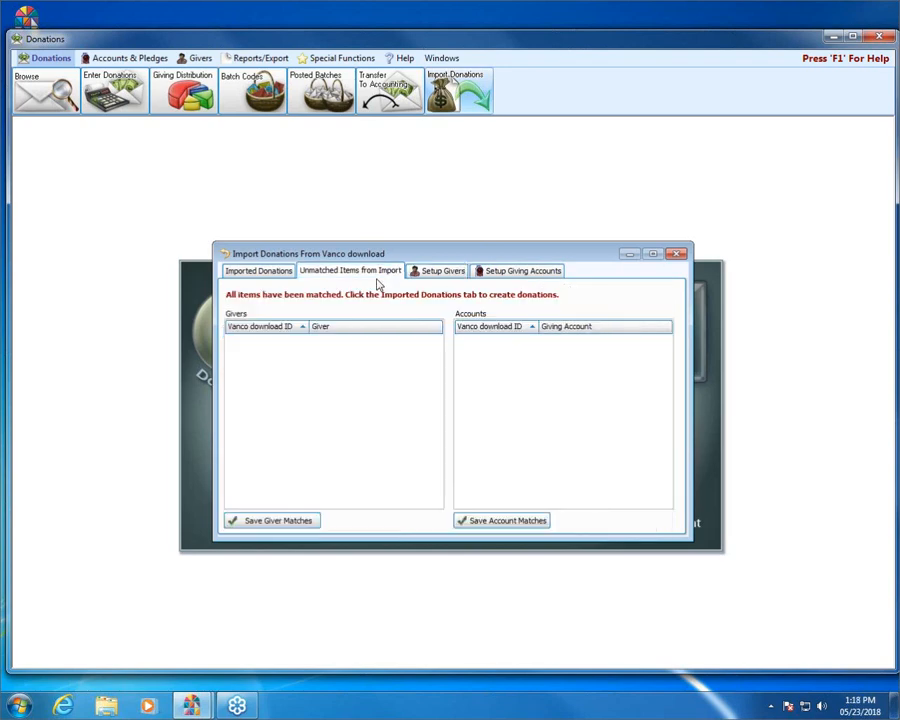
Step: Expand the 04/04, 04/17 and 04/20/2018 donation groups to inspect each giver's gifts, then collapse them
click(258, 277)
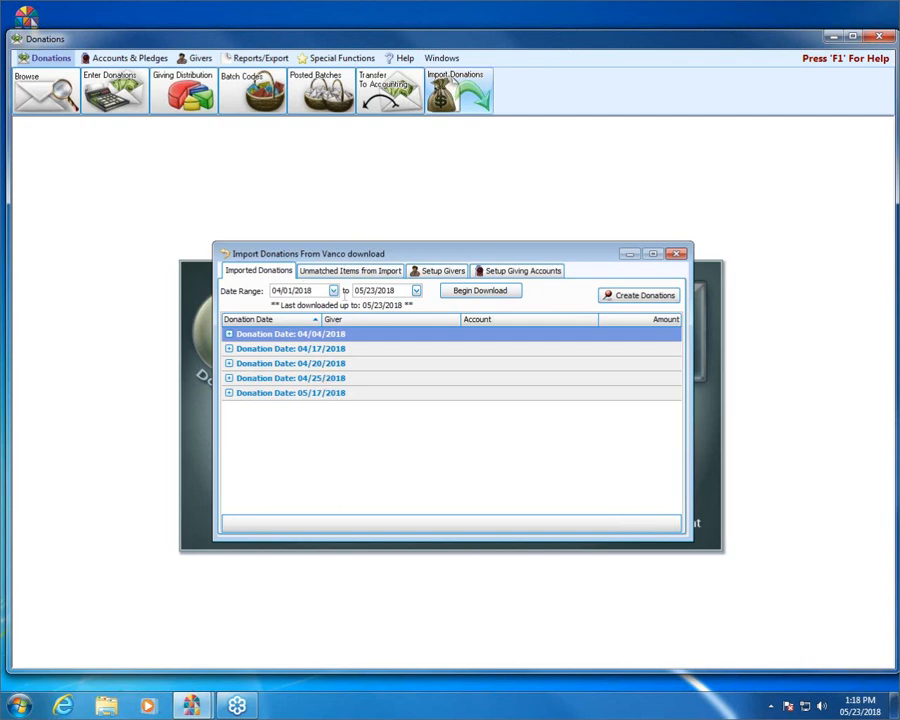
click(228, 335)
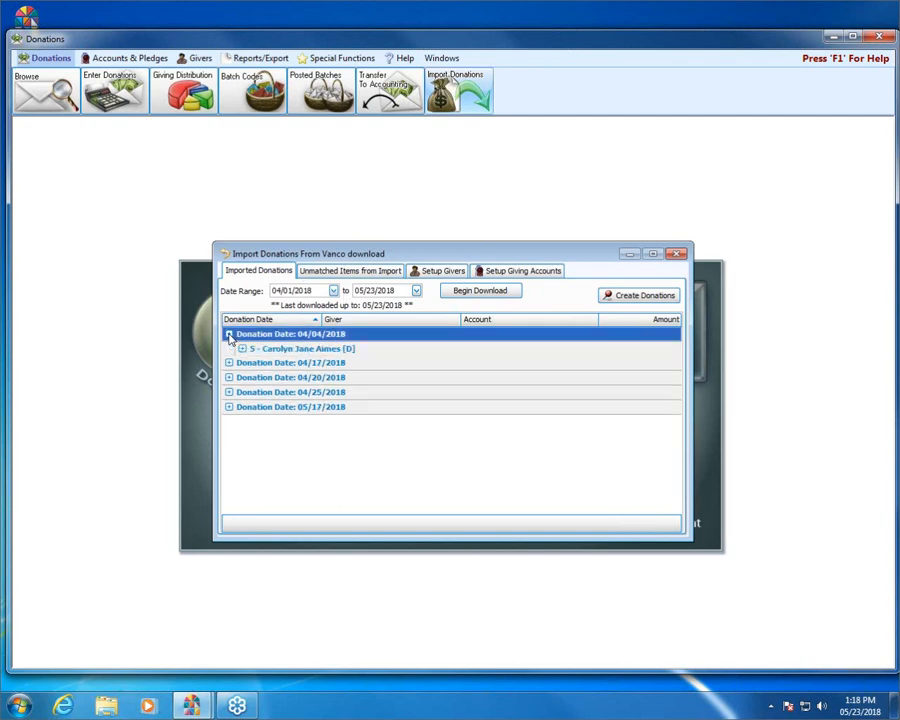
click(242, 349)
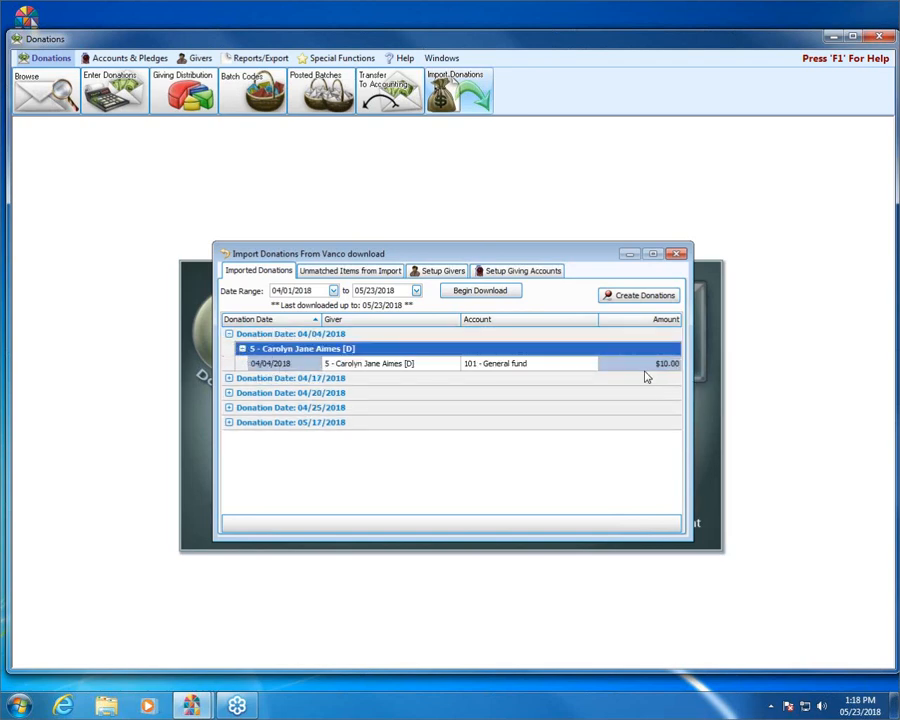
click(229, 379)
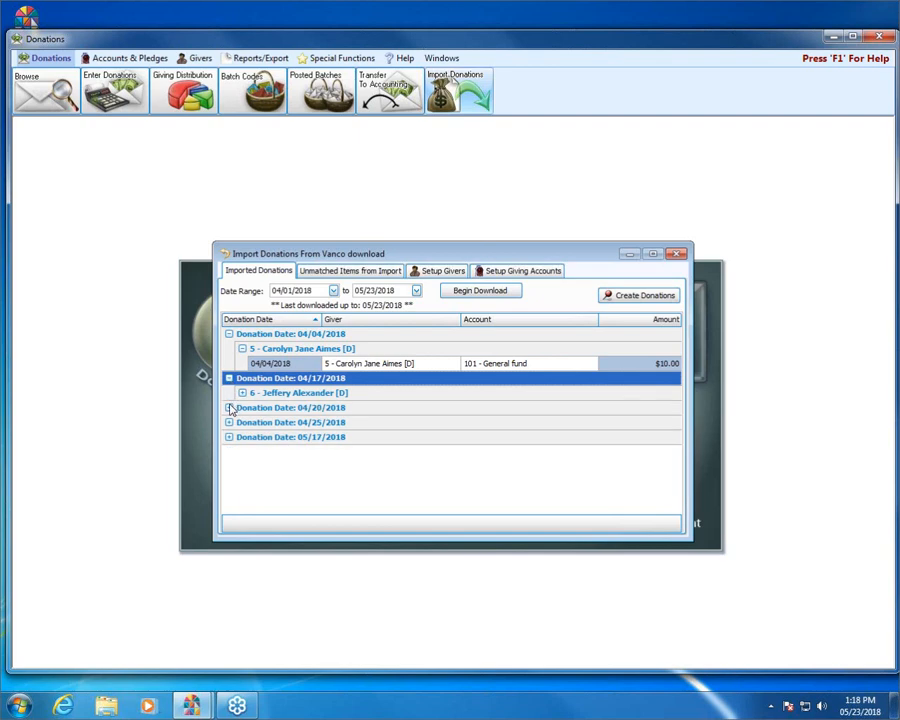
click(229, 407)
click(243, 393)
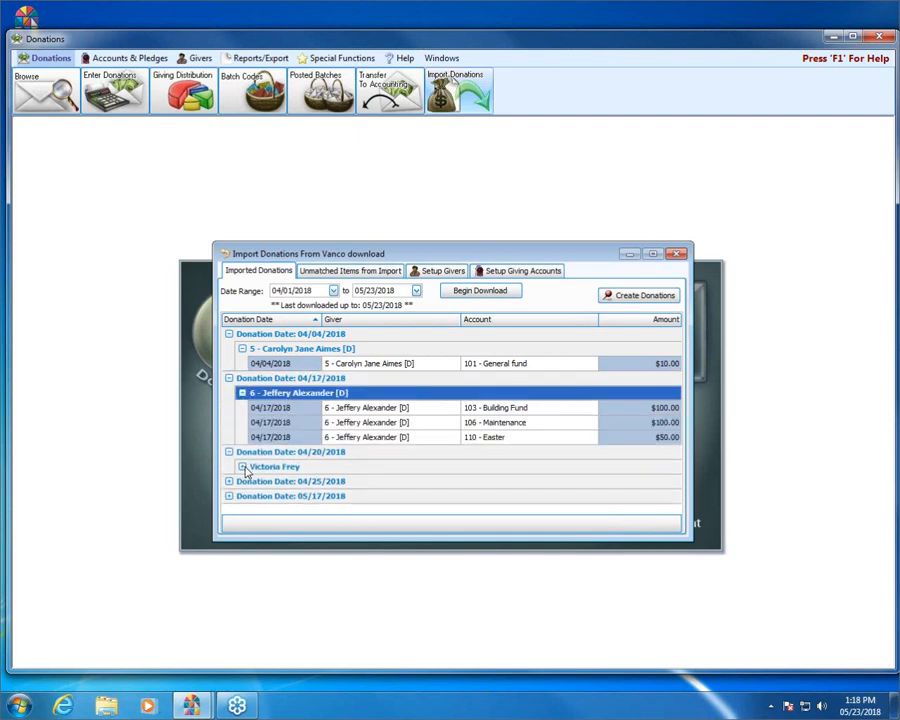
click(242, 466)
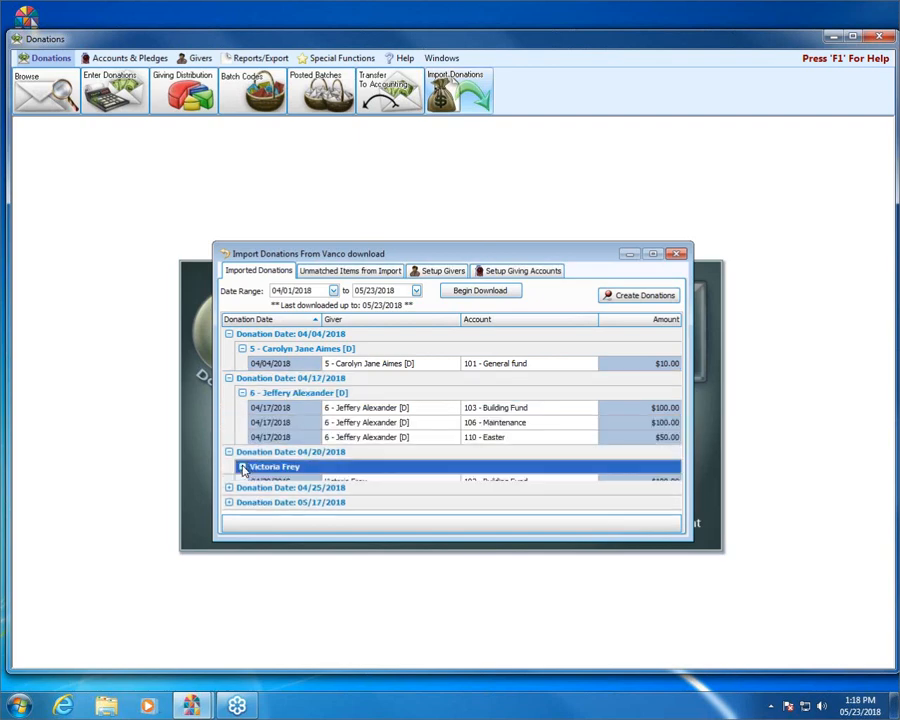
click(229, 334)
click(229, 348)
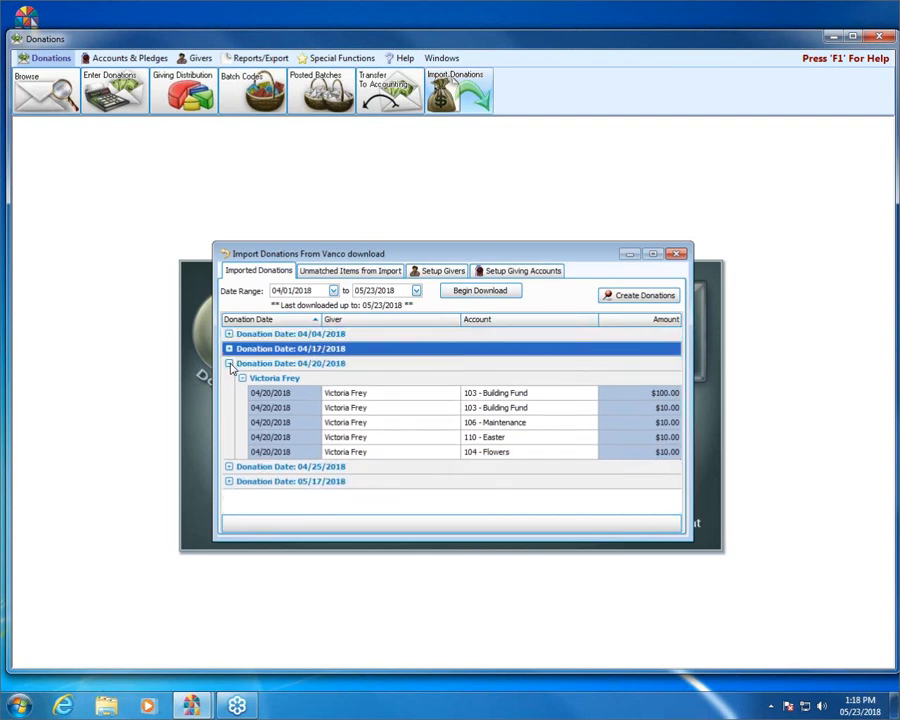
click(229, 363)
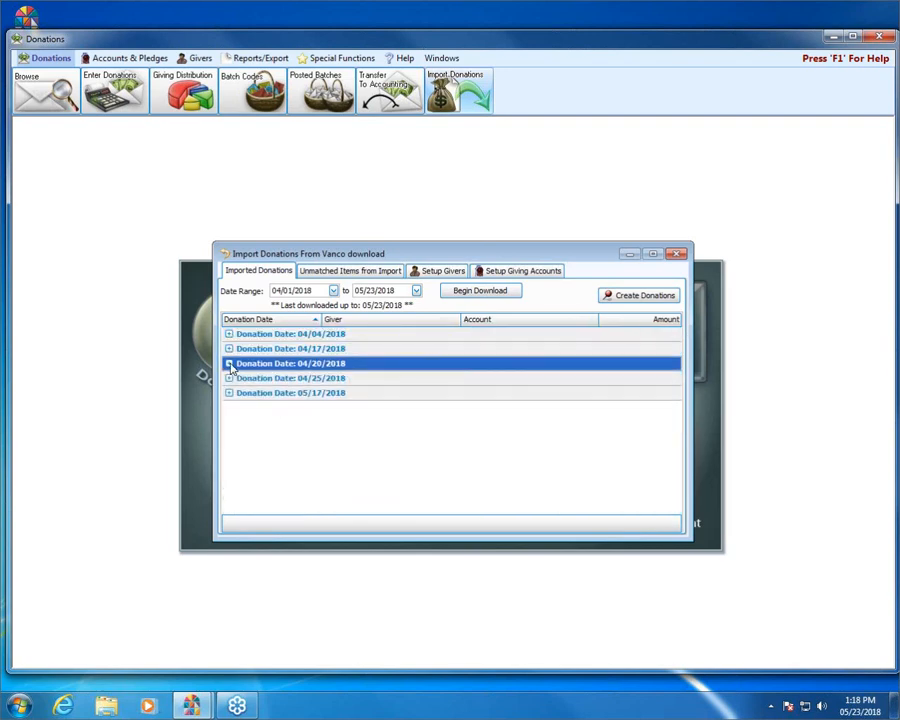
Step: Create donations, producing five batches from 04/04 to 05/17/2018 with 7 entries totalling $614.00
click(648, 296)
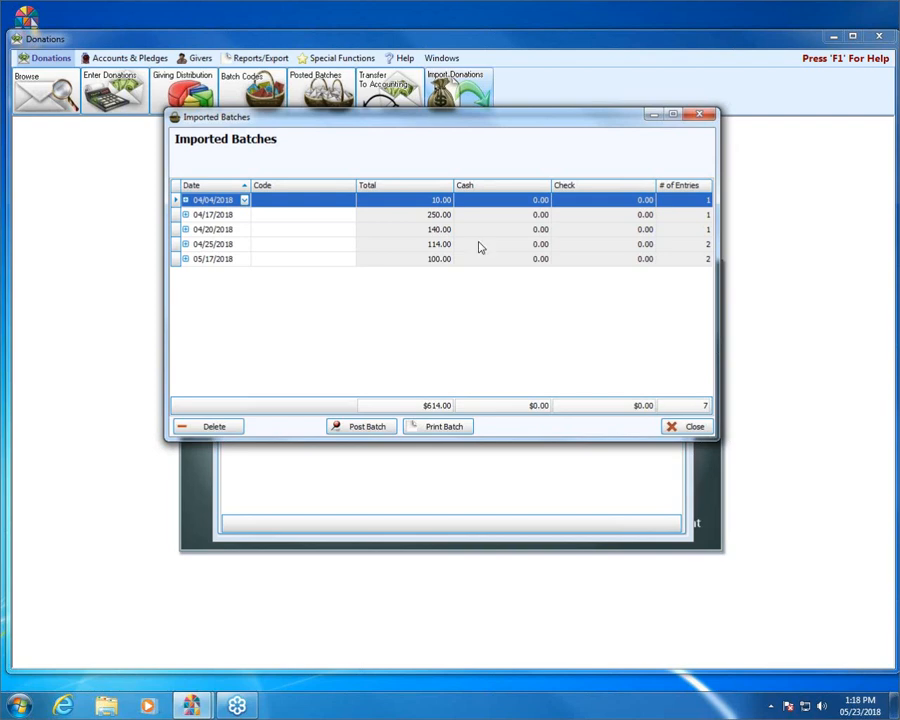
Step: Post the 04/04/2018 and 04/17/2018 batches, accepting the non-Sunday posting date
click(211, 201)
click(289, 200)
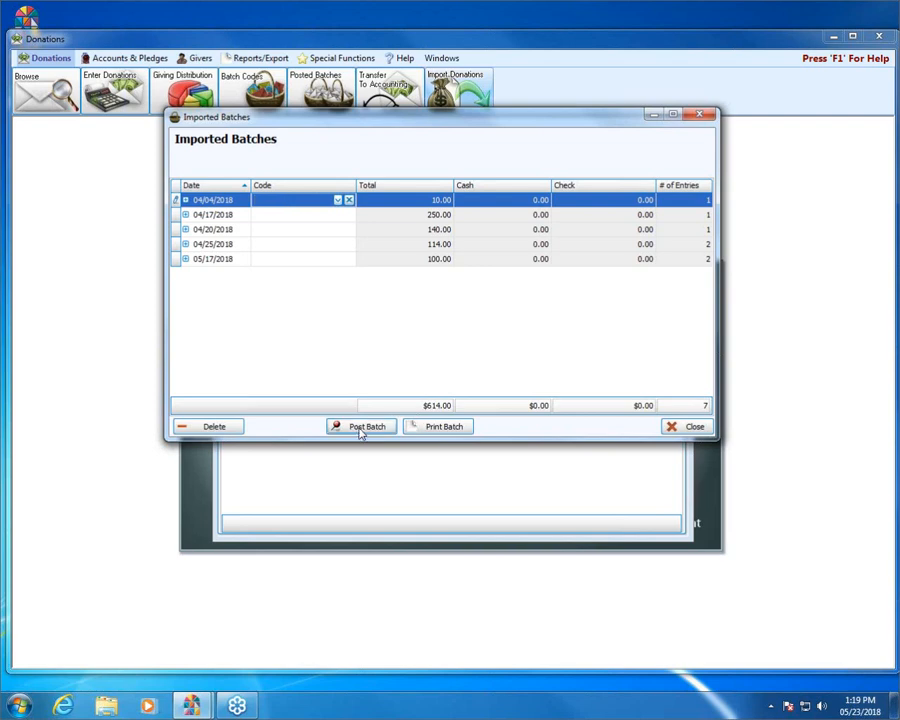
click(362, 427)
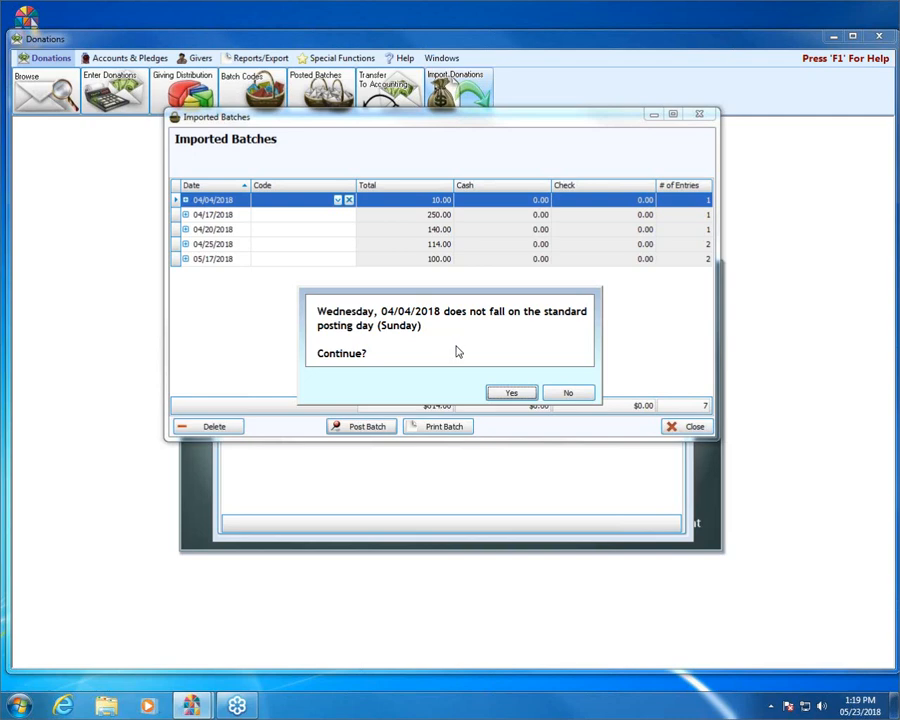
click(512, 394)
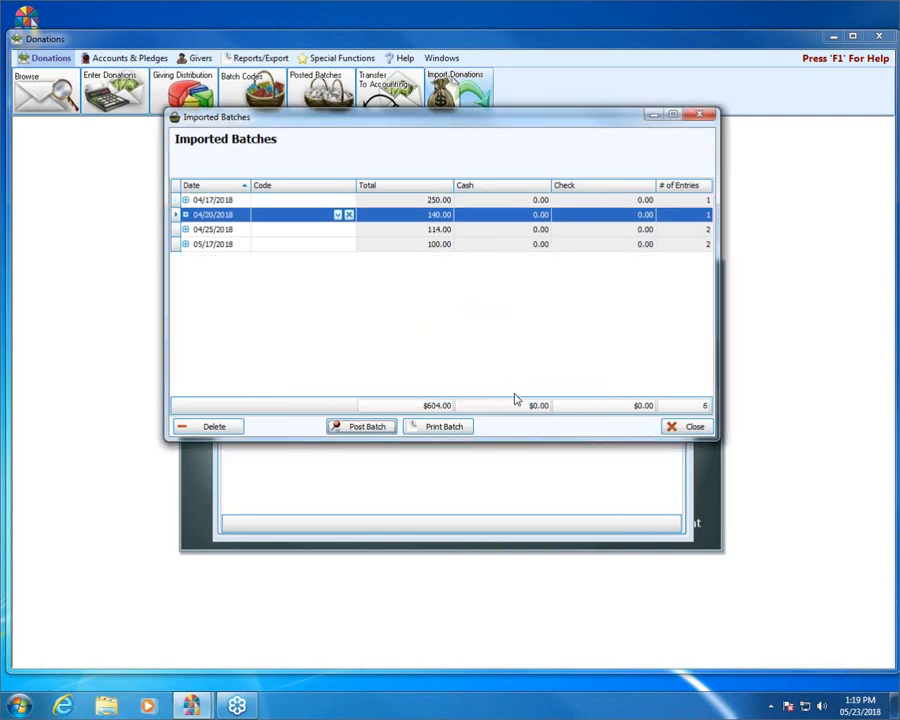
click(247, 201)
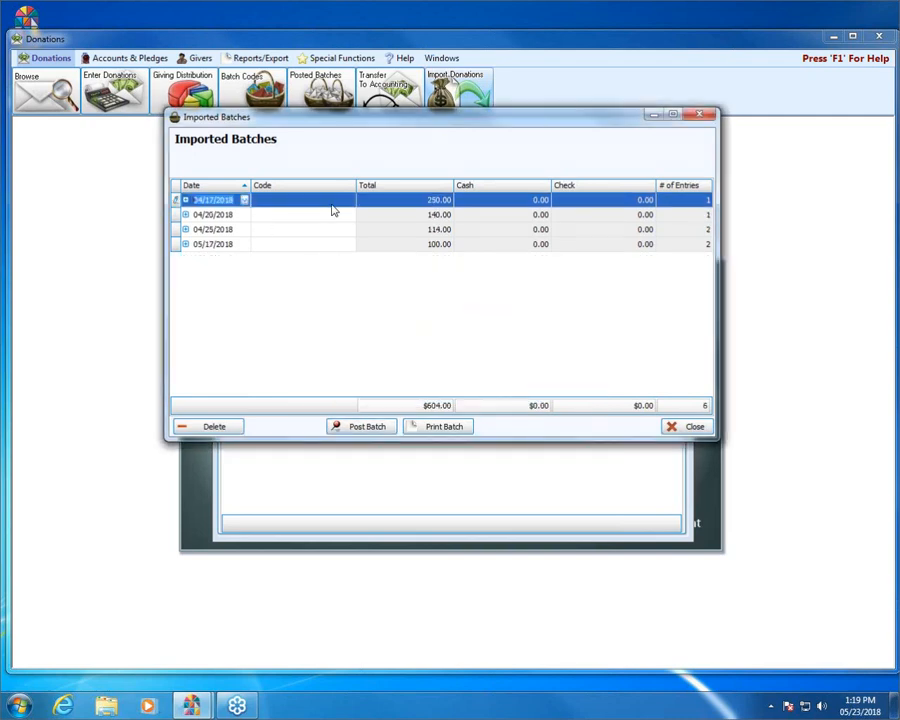
click(376, 427)
click(511, 393)
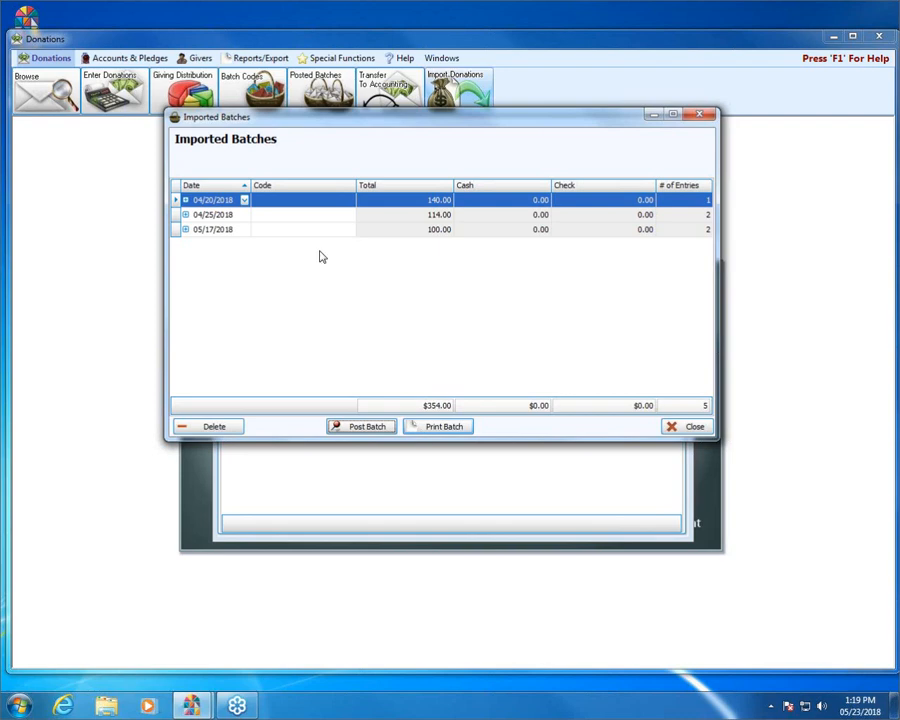
Step: Post the 04/20, 04/25 and 05/17/2018 batches, then close the emptied Imported Batches window
click(280, 207)
click(382, 427)
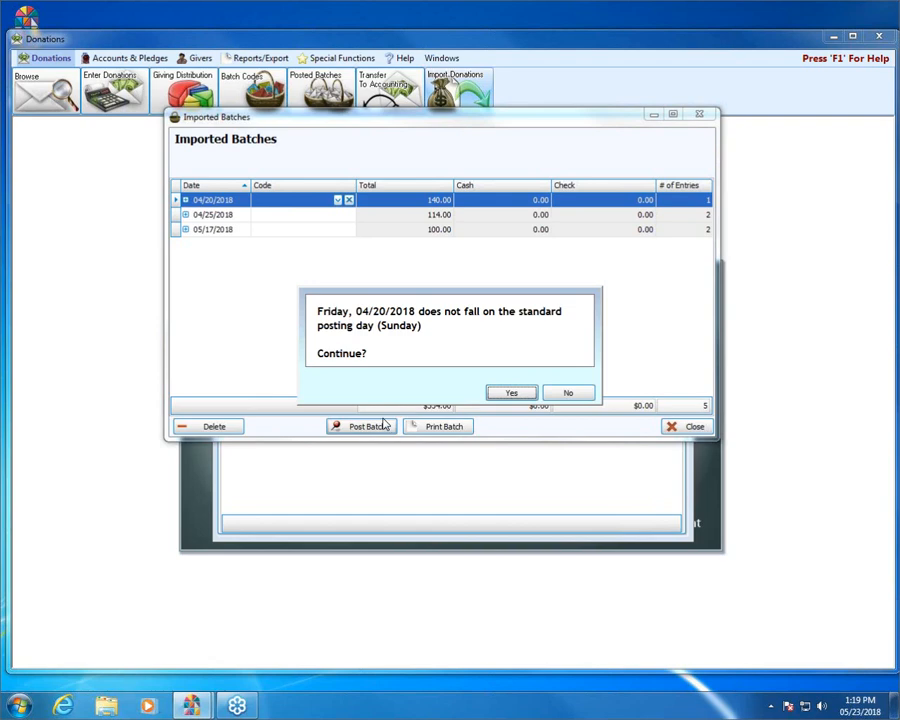
click(512, 393)
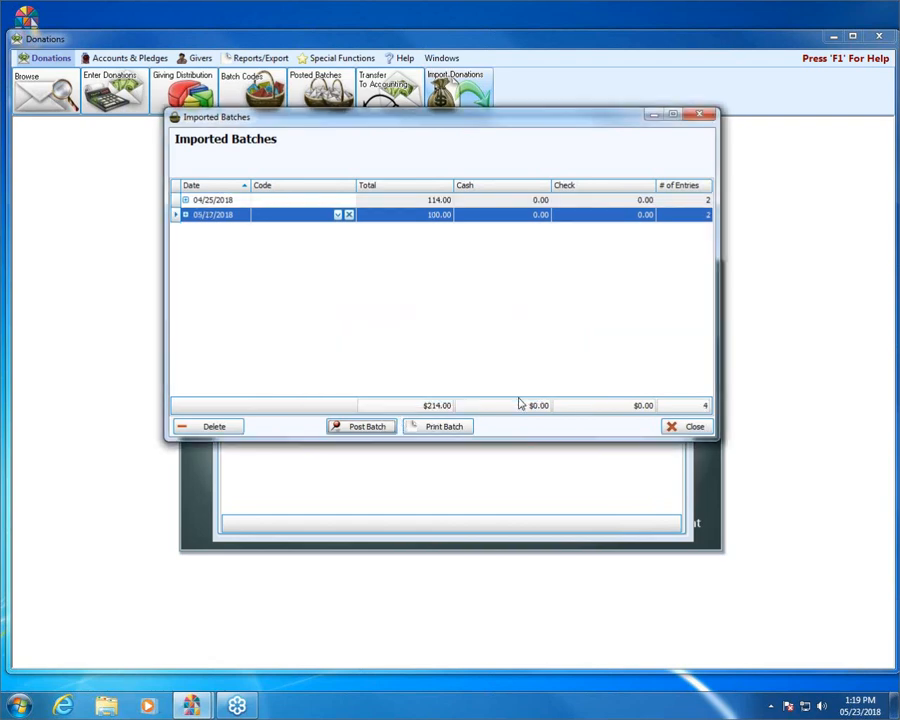
click(235, 201)
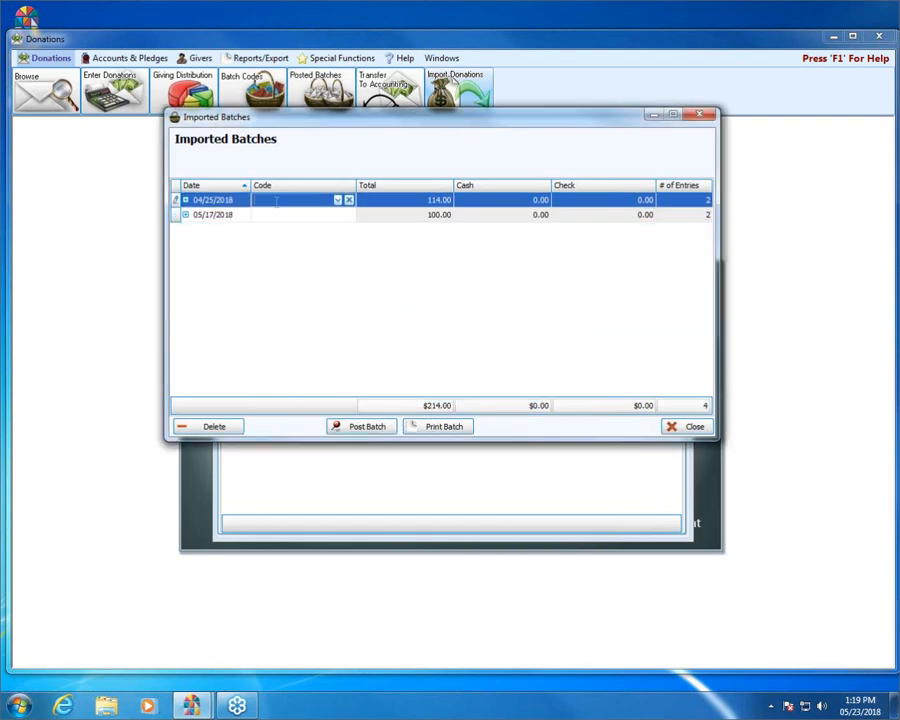
click(376, 428)
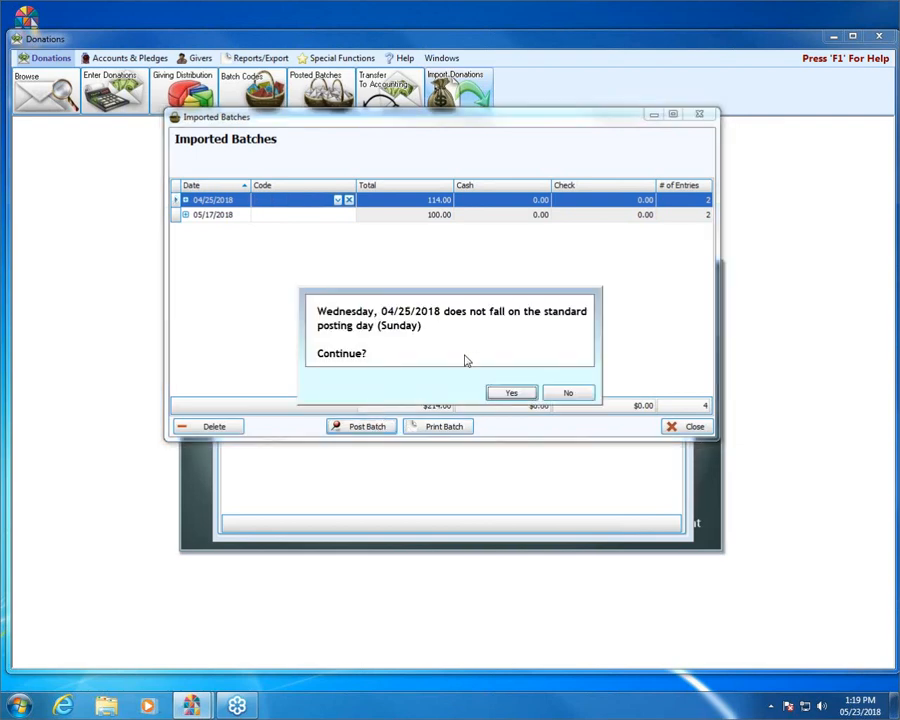
click(510, 394)
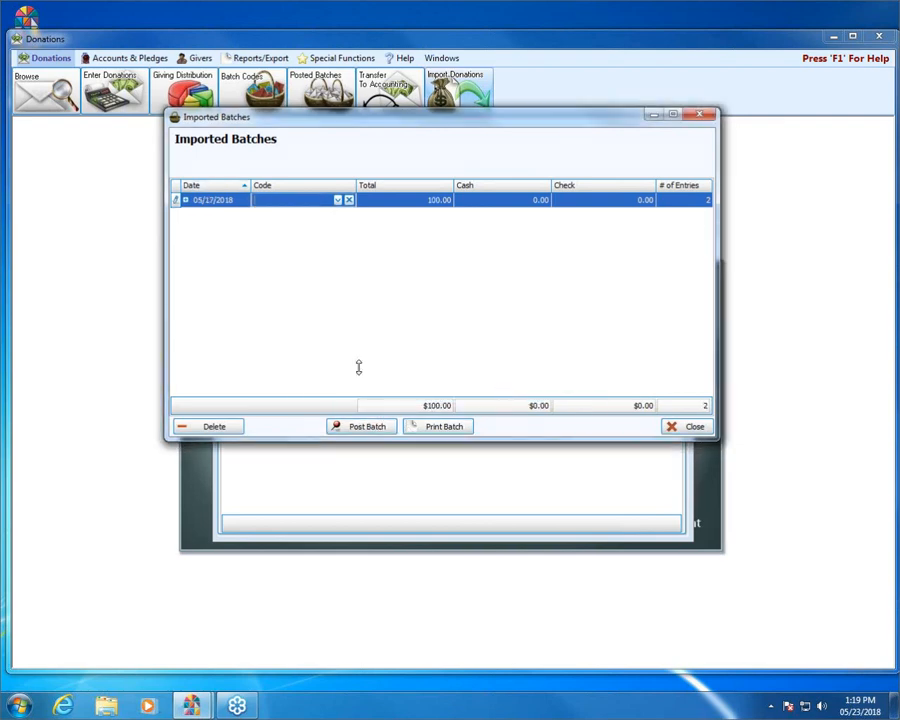
click(377, 430)
click(508, 392)
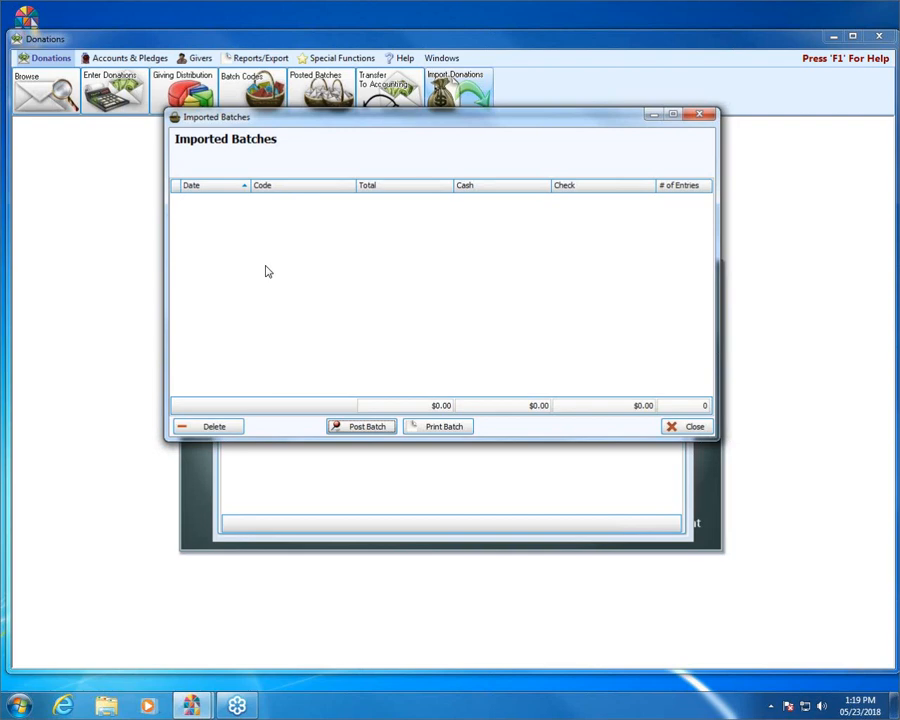
click(707, 119)
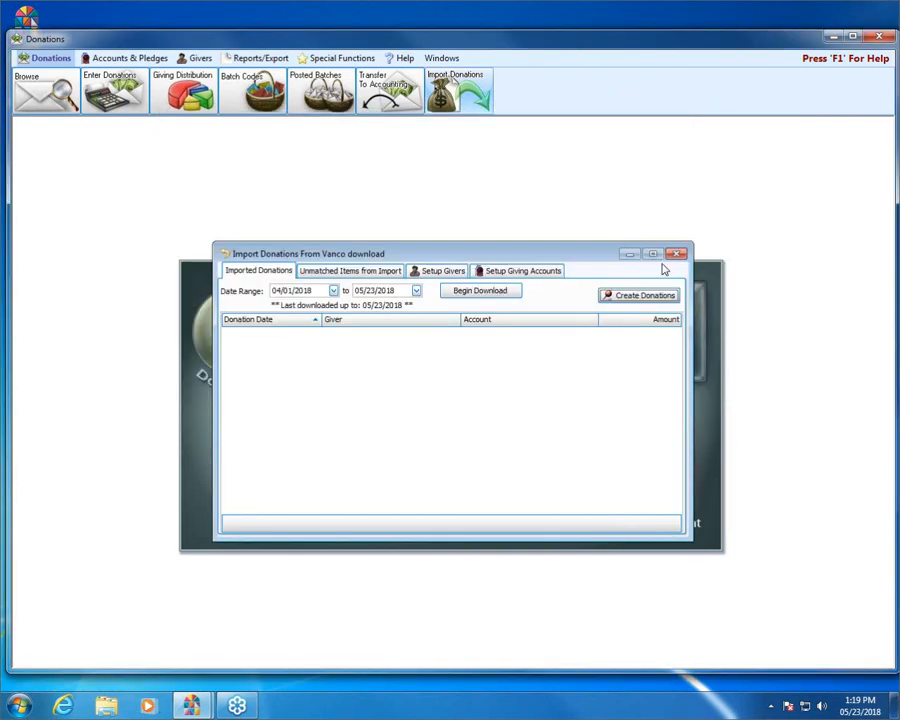
Step: In Posted Batches, review the five imported batches and select the 04/04/2018 batch
click(677, 253)
click(322, 96)
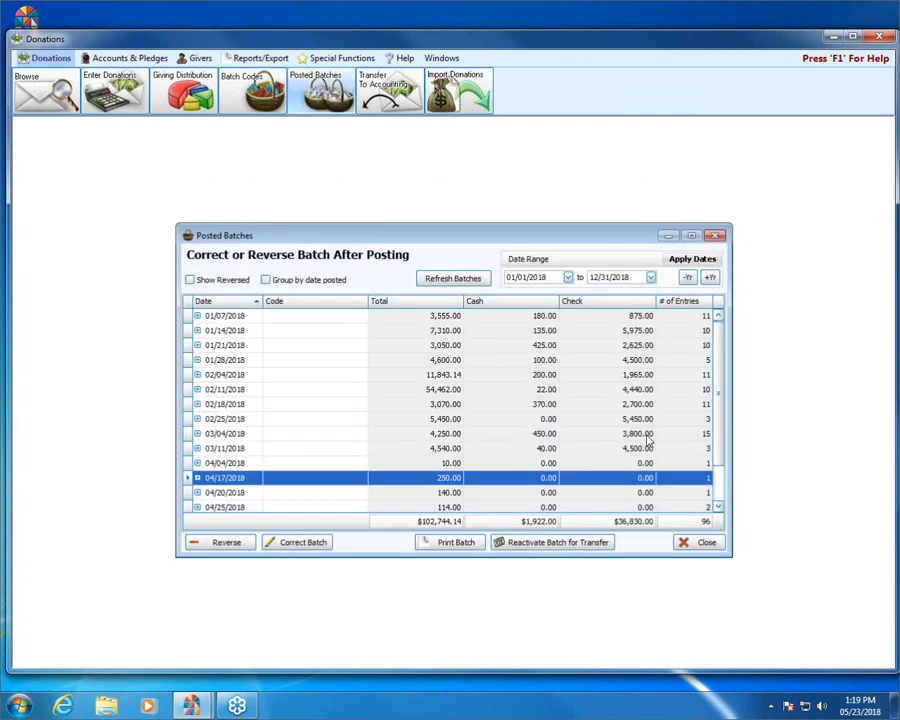
drag(719, 396, 719, 448)
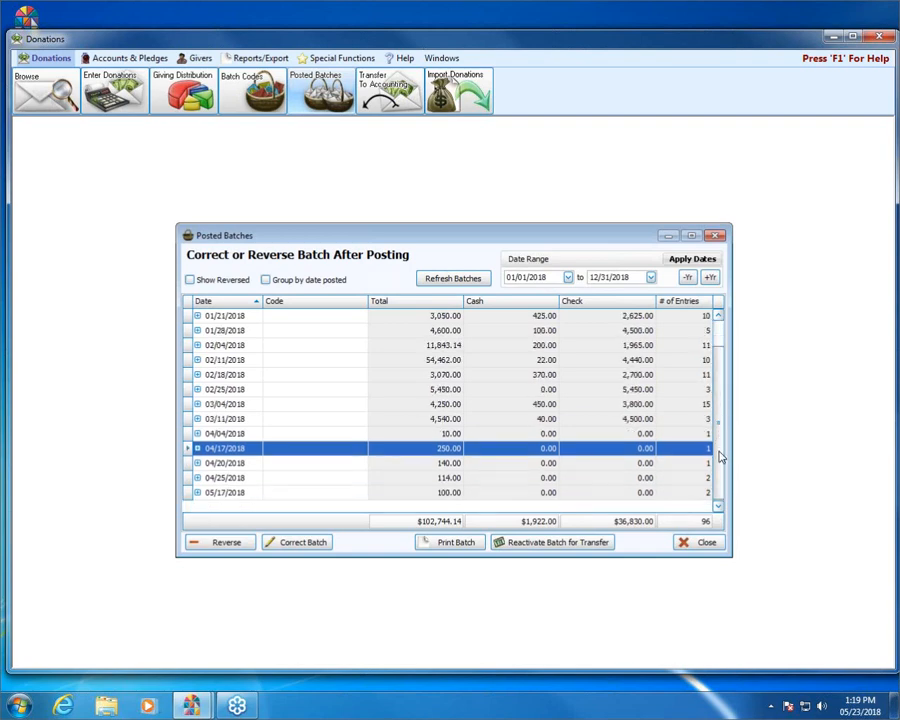
click(243, 434)
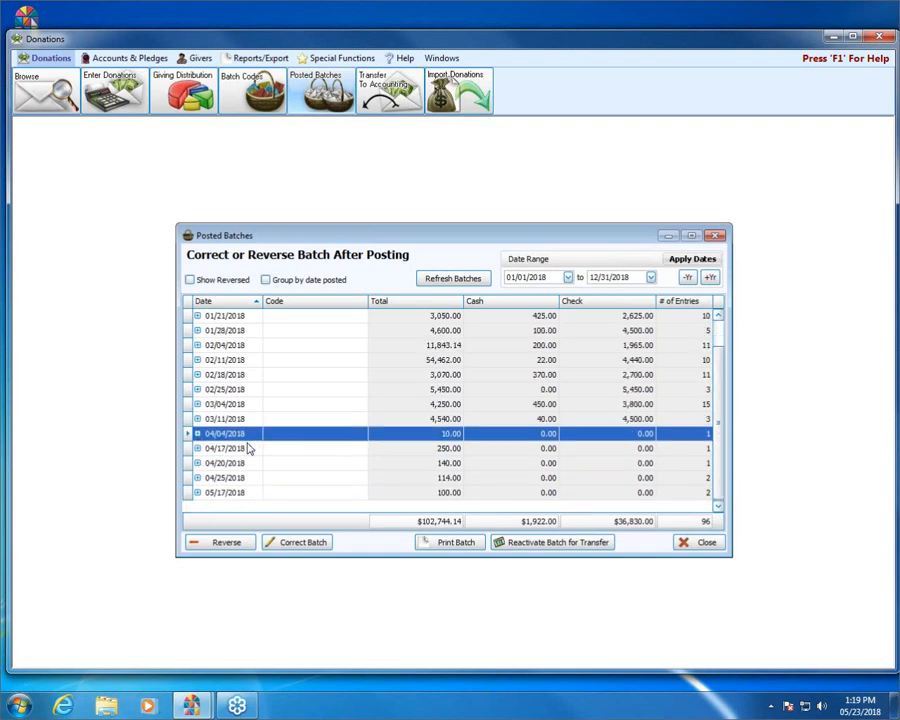
click(249, 448)
click(245, 465)
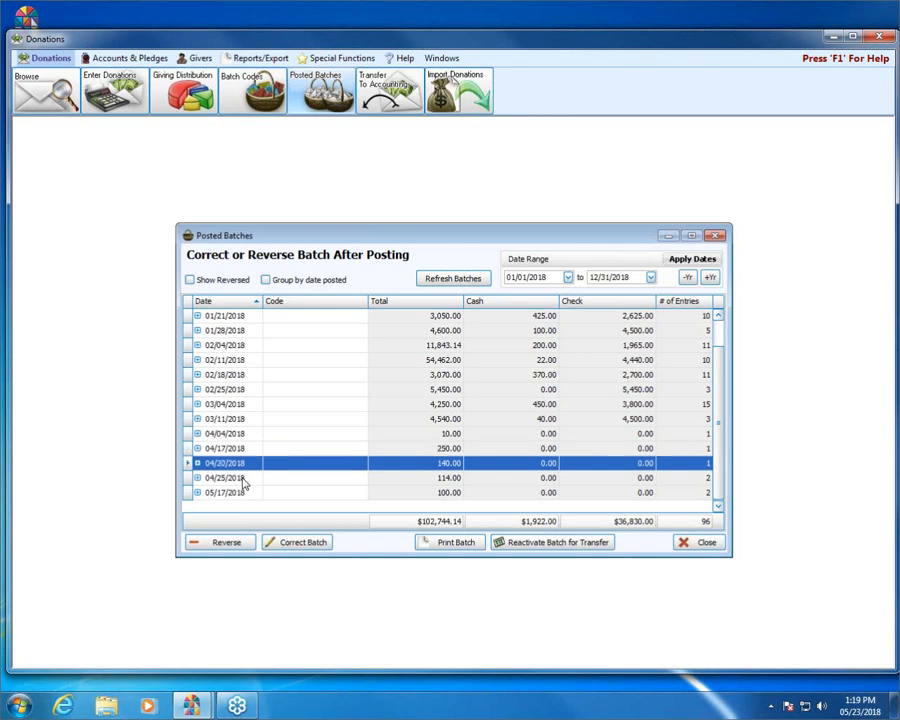
click(243, 478)
click(243, 493)
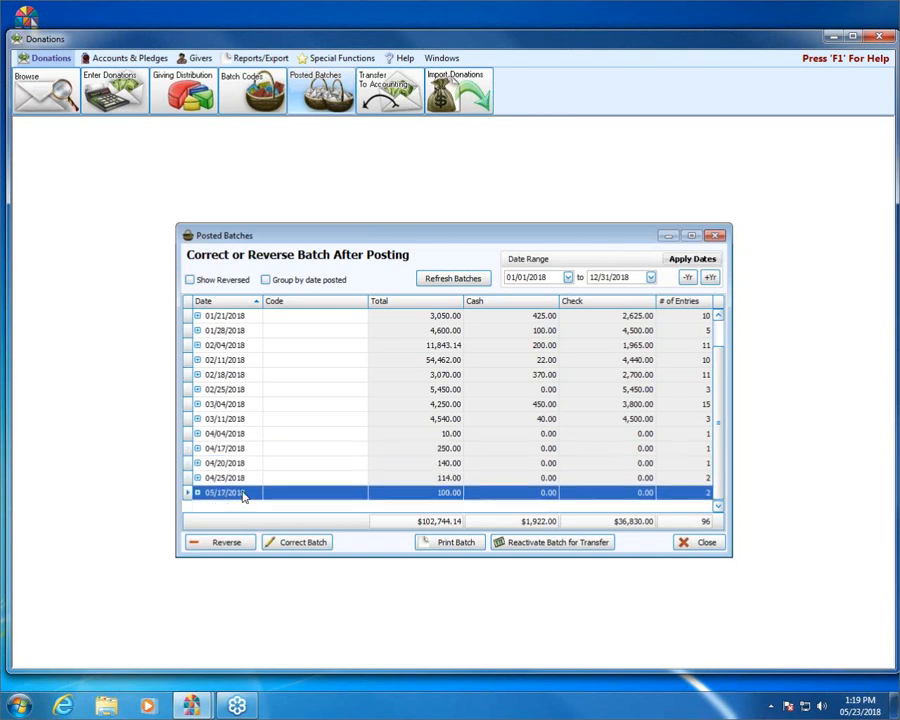
click(254, 438)
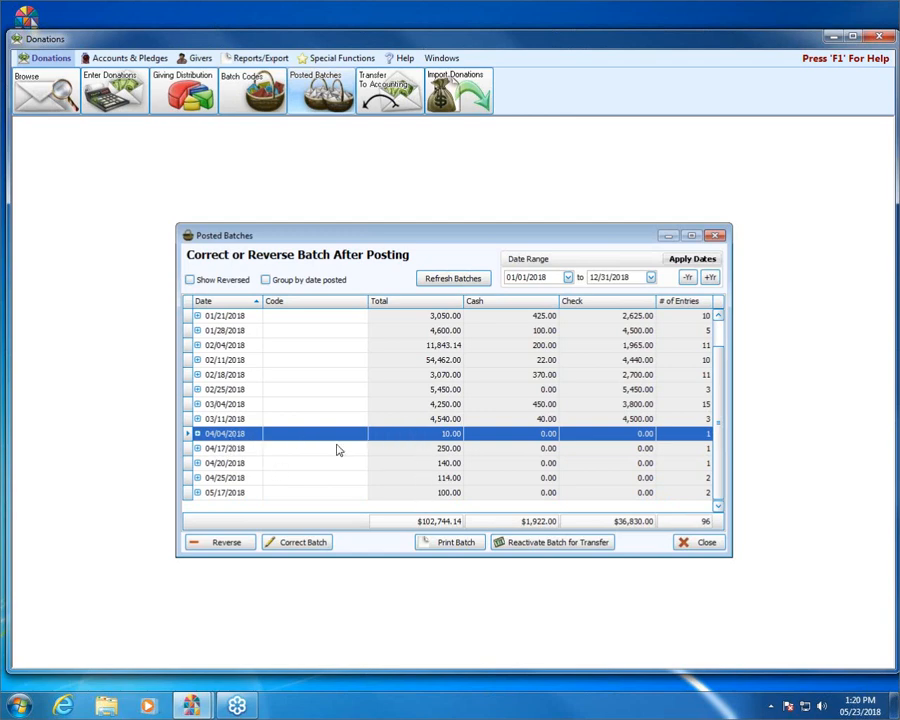
Step: Preview the 04/04/2018 Batch Report By Account ($10.00), then close it and the Posted Batches list
click(459, 544)
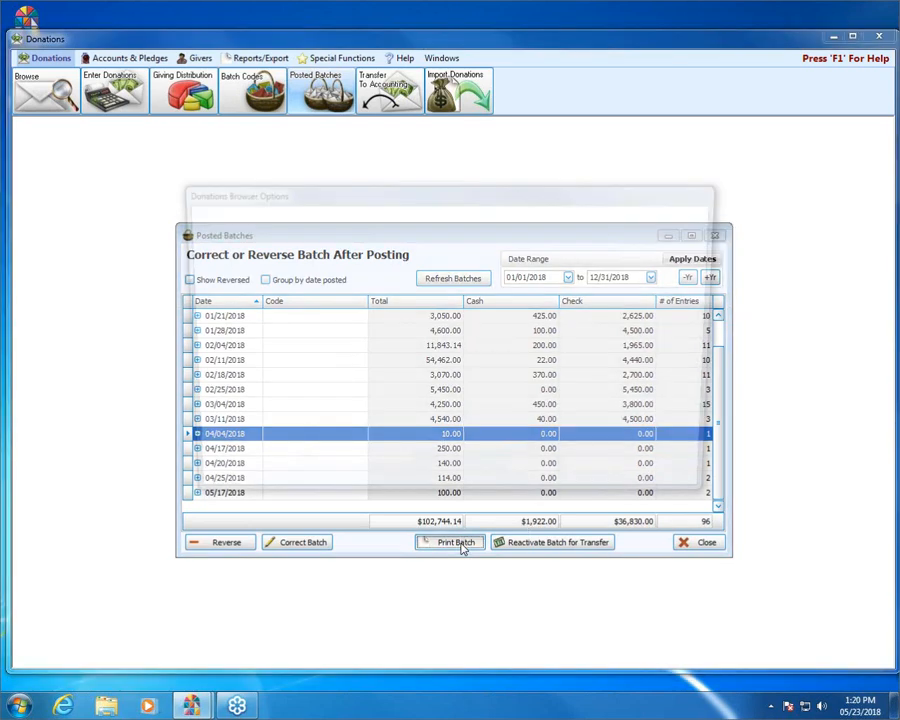
click(602, 484)
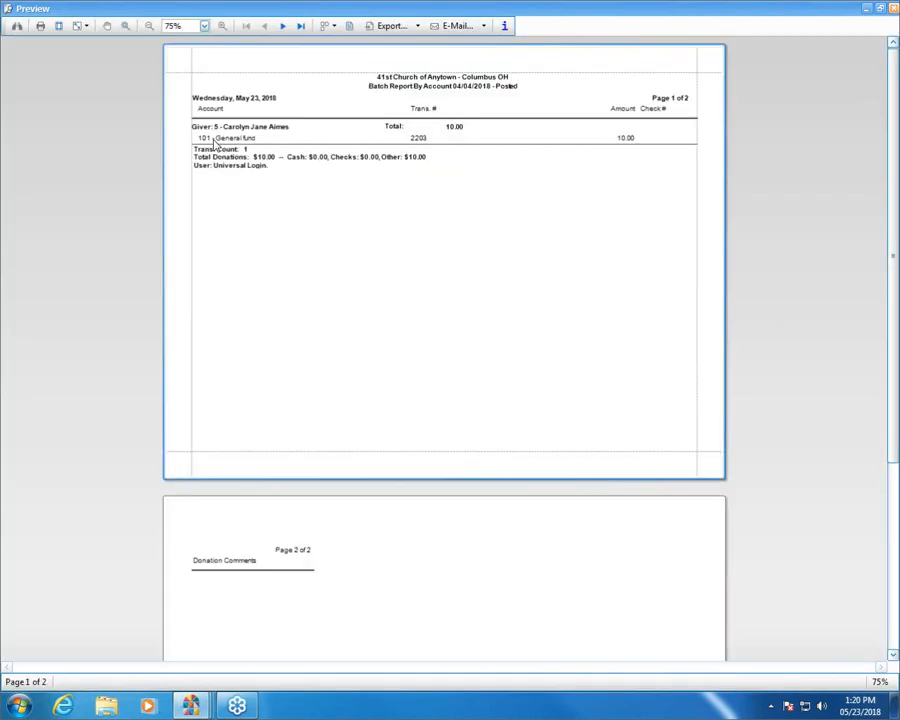
click(896, 9)
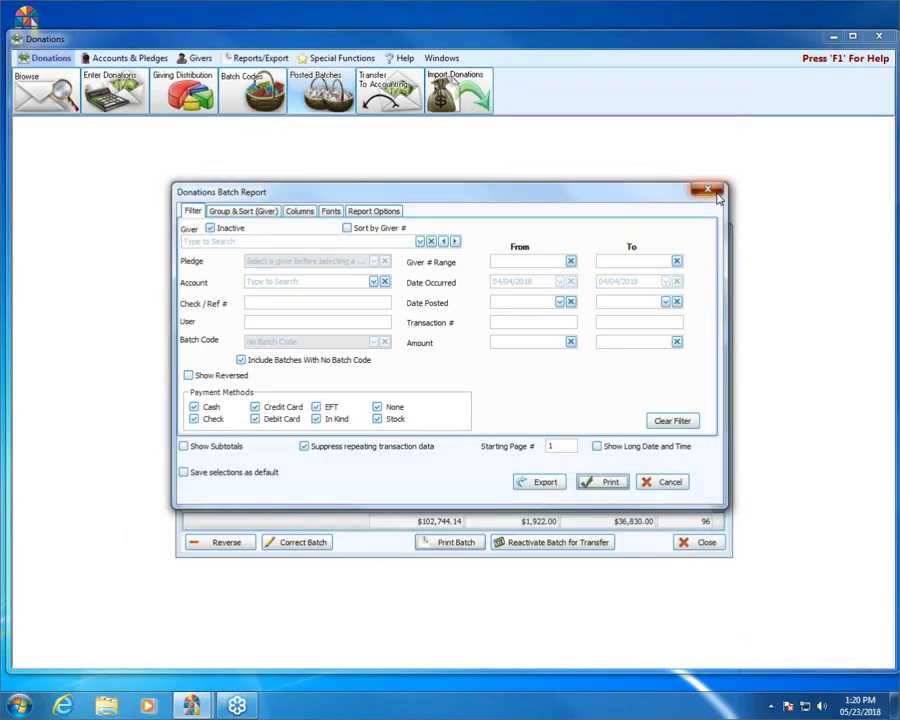
click(714, 193)
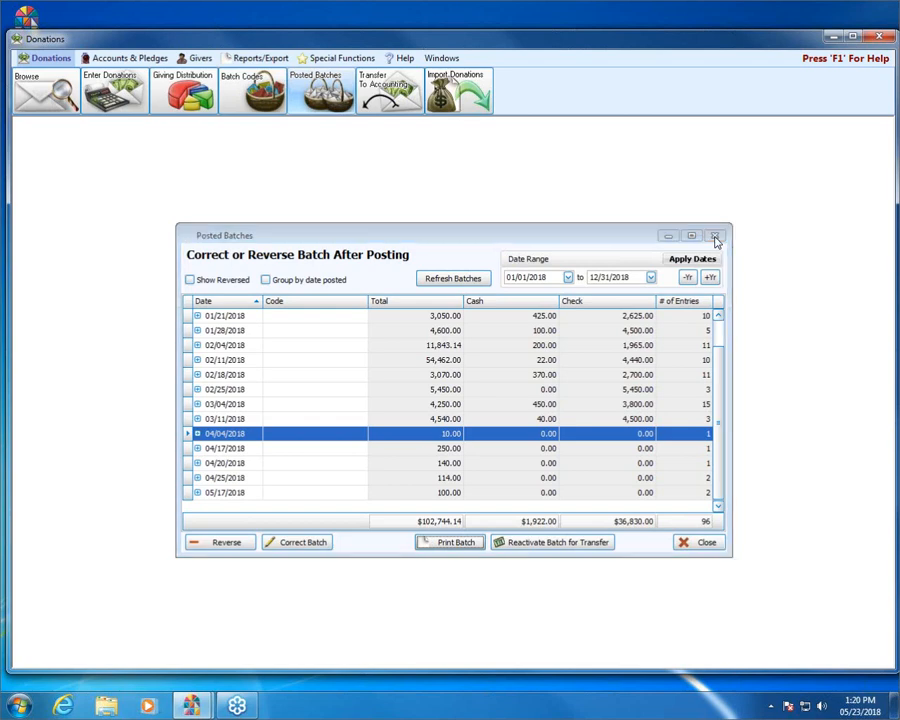
click(715, 237)
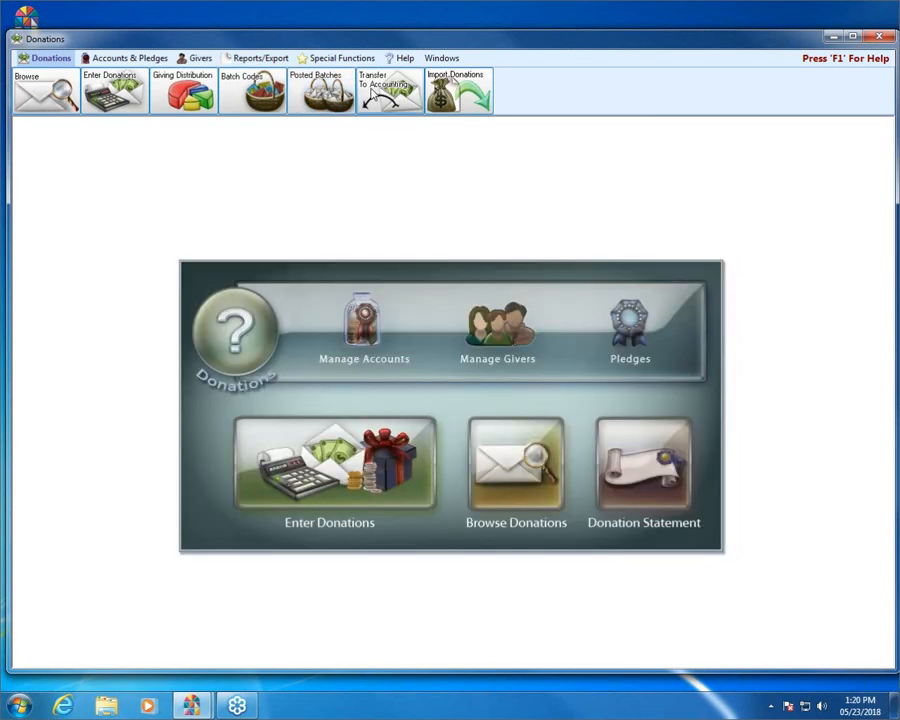
Step: Start posting the 04/04/2018 $10.00 donation from the Transfer To Accounting list
click(374, 93)
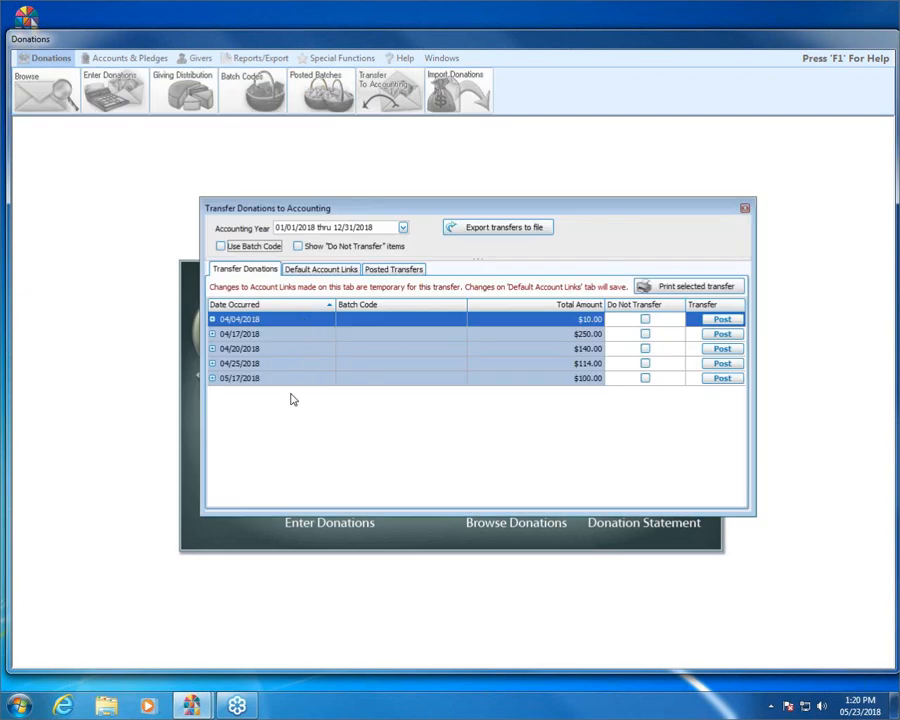
click(728, 323)
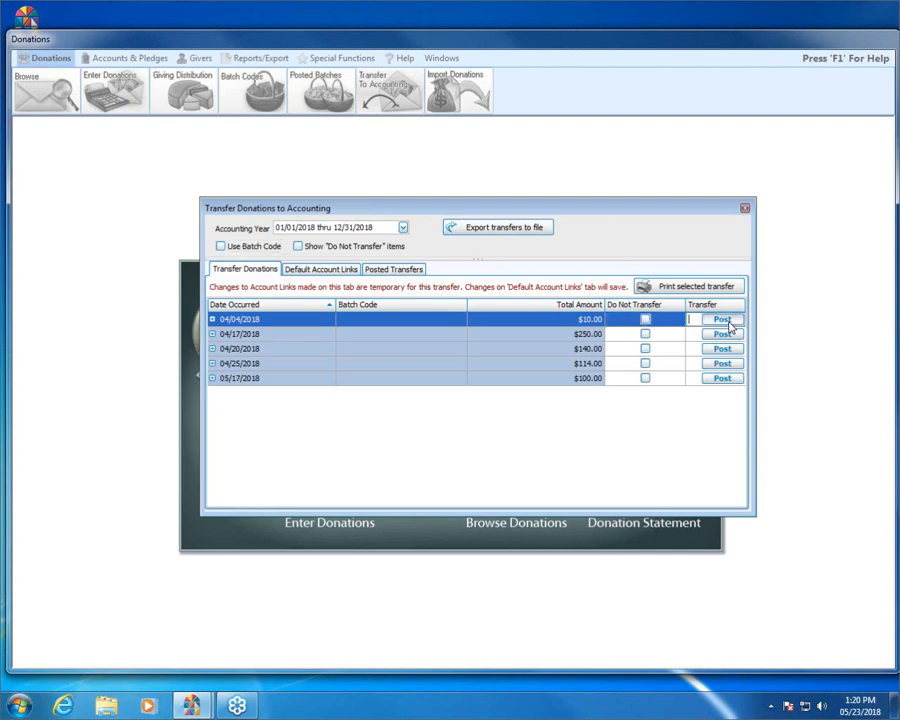
click(724, 322)
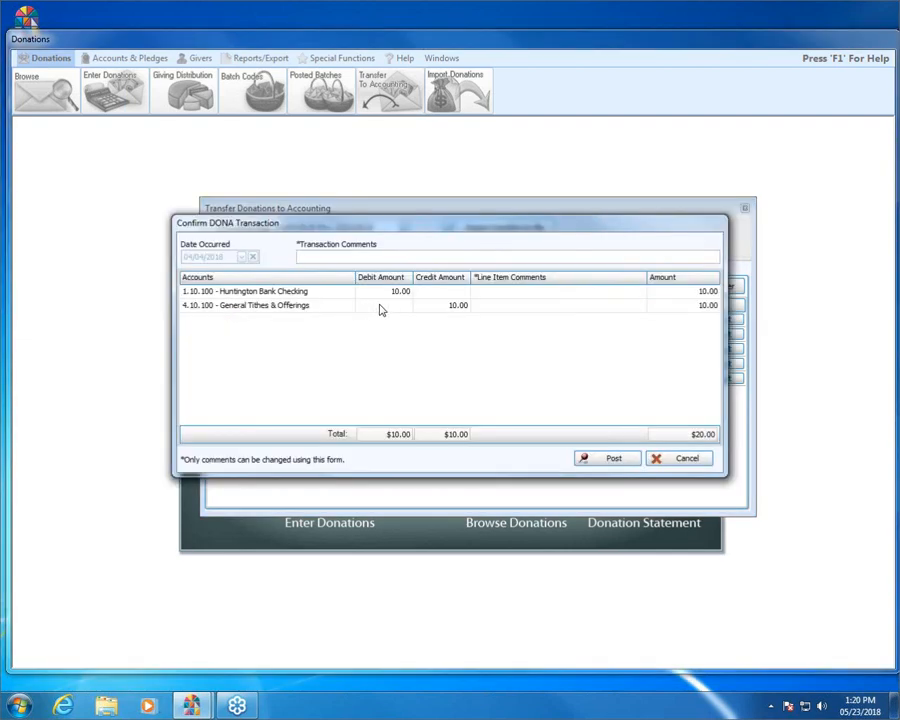
Step: Confirm the $10.00 DONA transaction to accounting, close the transfer list, and browse all donations
click(622, 459)
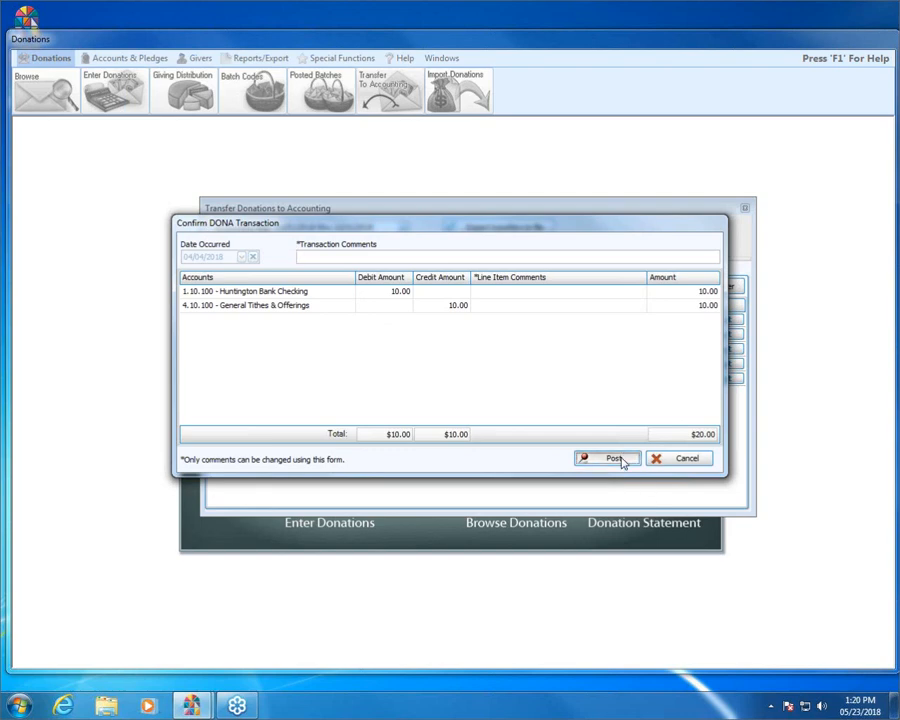
click(567, 405)
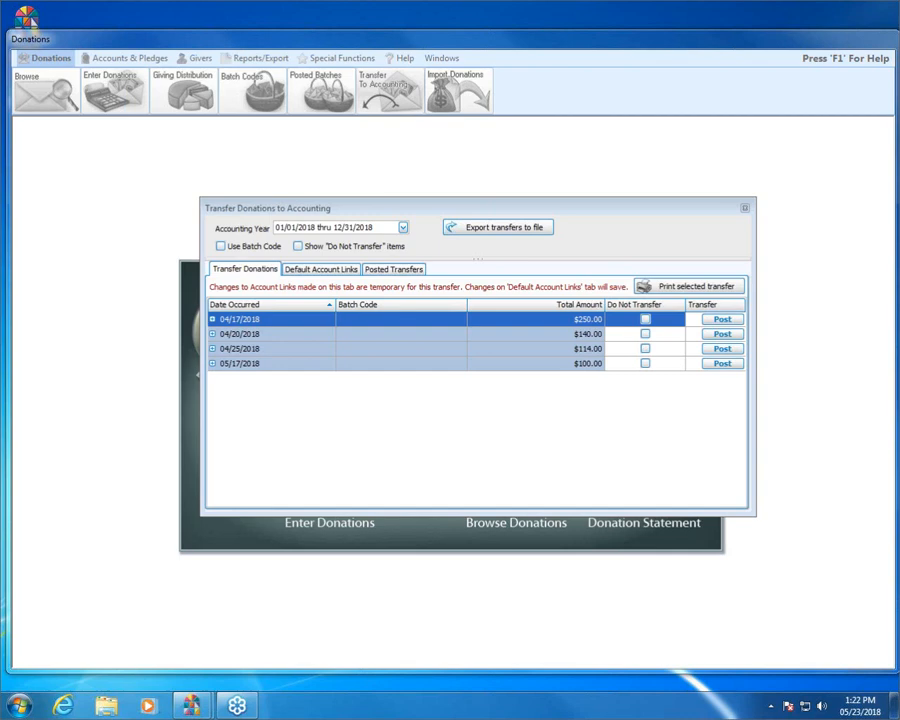
click(744, 208)
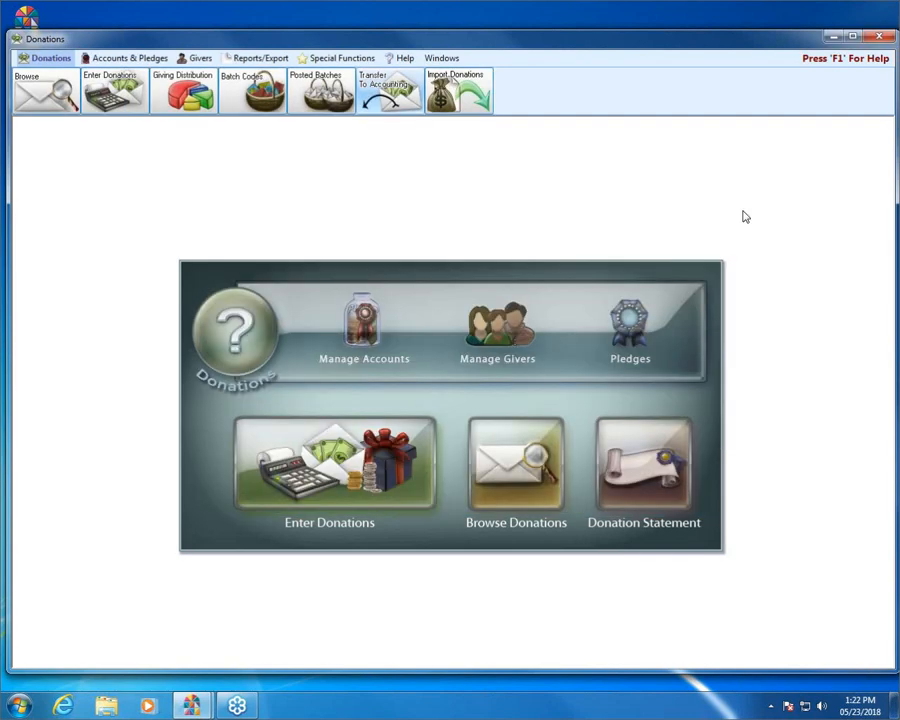
click(42, 88)
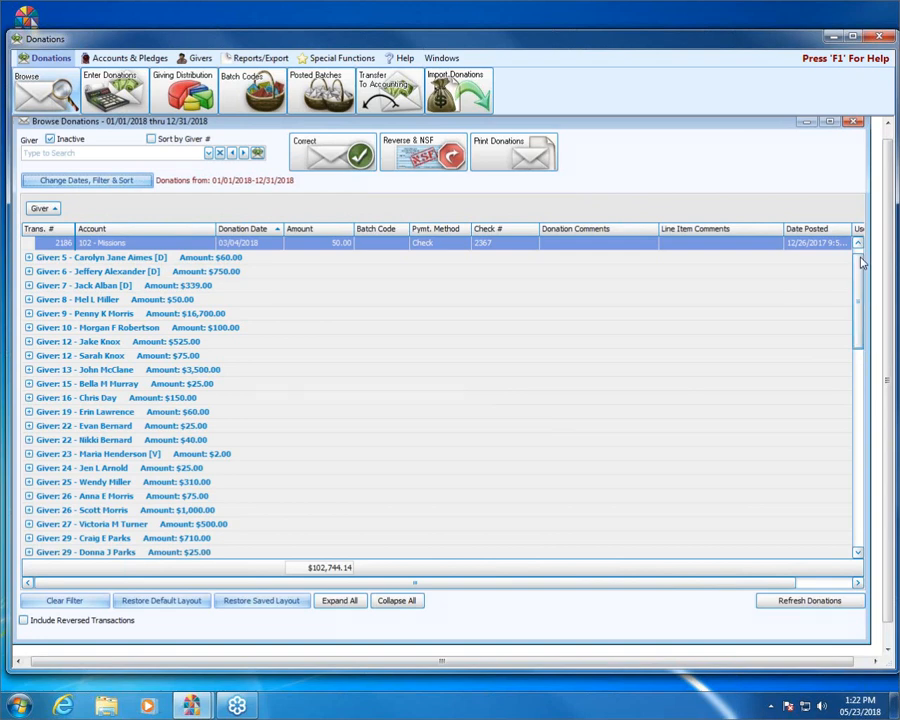
Step: Expand the first giver's $50.00 check to 102 - Missions dated 03/04/2018
scroll(862, 255, up, 1)
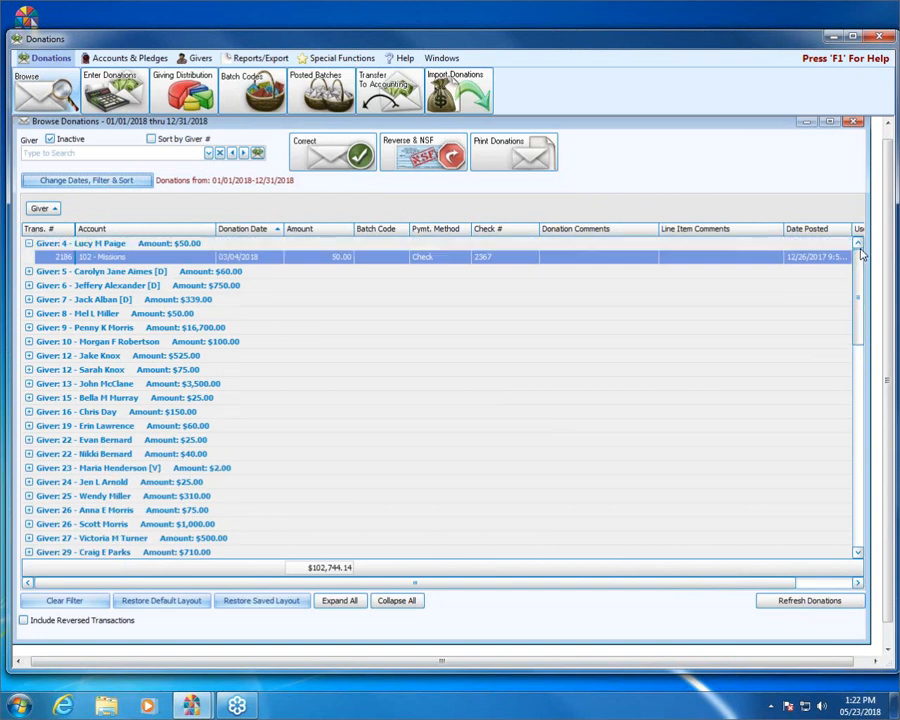
click(128, 260)
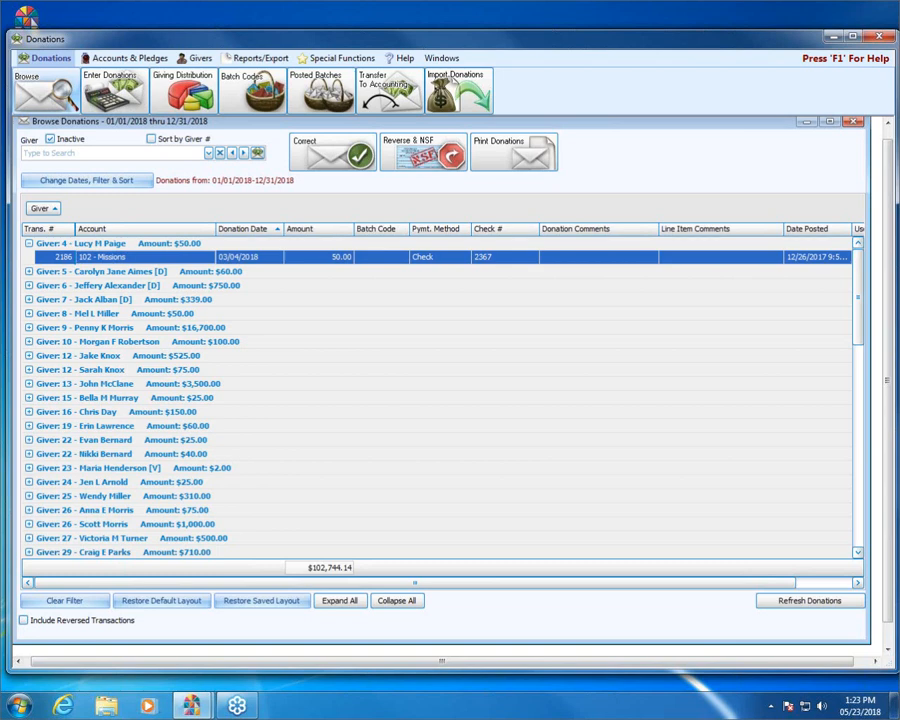
click(454, 80)
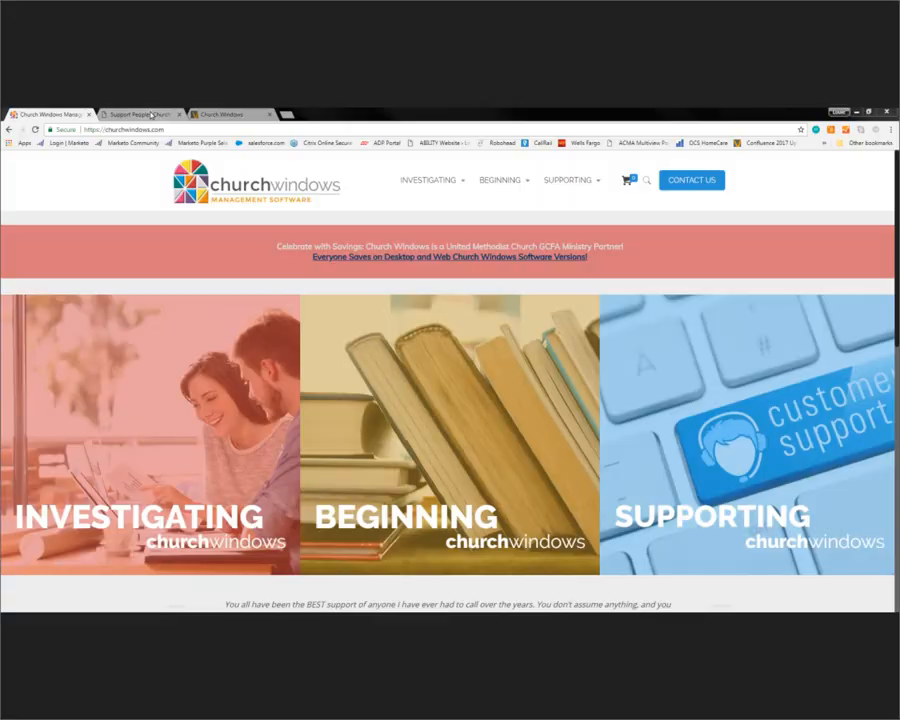
Step: Review the Support Peoples Church Give Now form, then switch windows and move the password generator aside
click(151, 115)
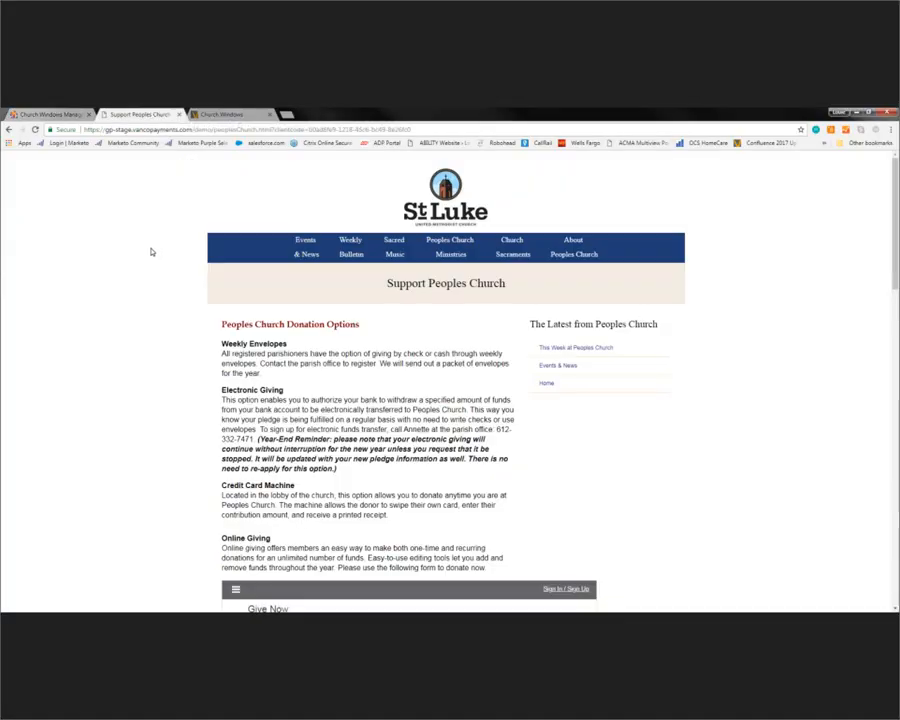
scroll(137, 244, down, 1)
scroll(137, 244, down, 3)
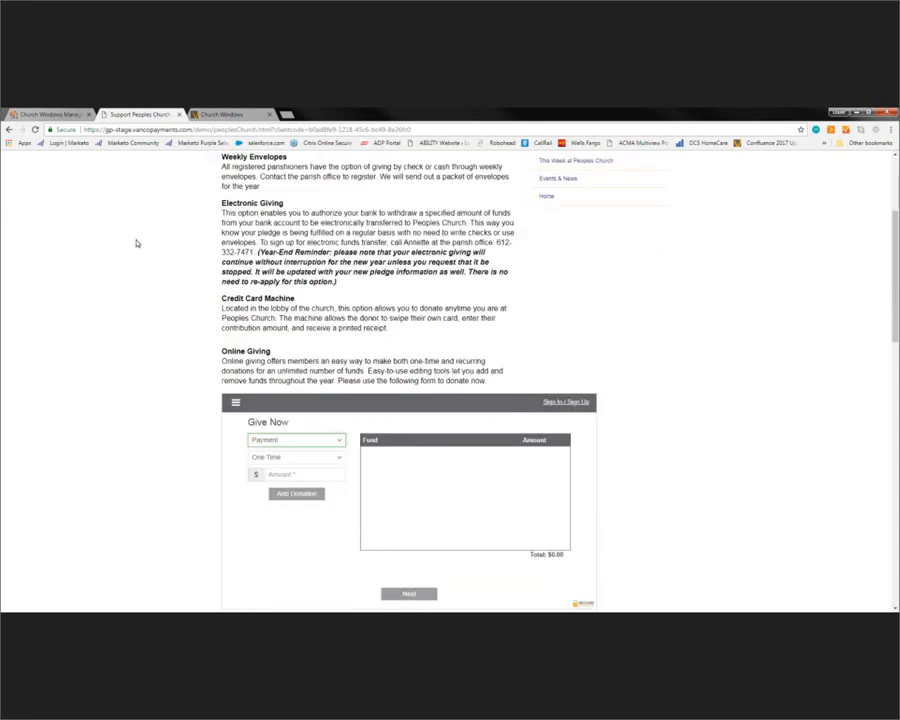
scroll(137, 243, up, 4)
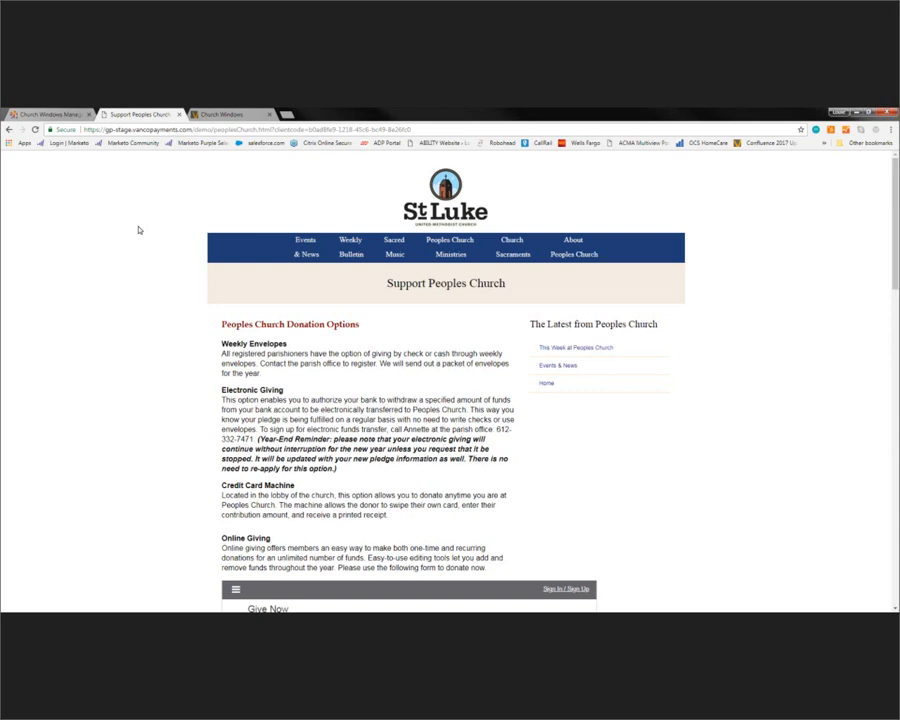
scroll(138, 231, down, 4)
scroll(138, 231, down, 4)
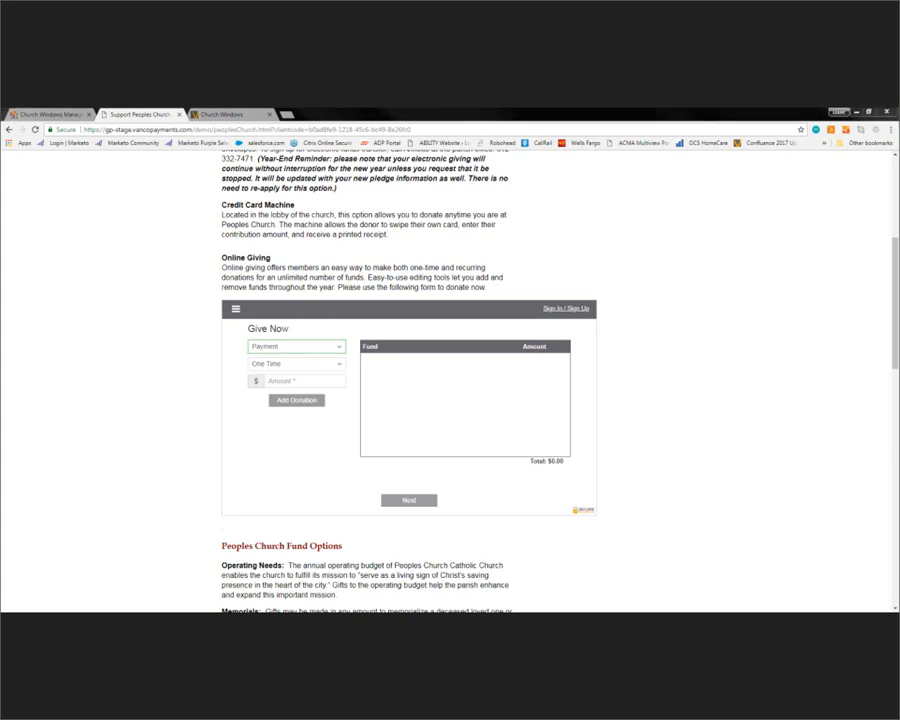
key(alt+Tab)
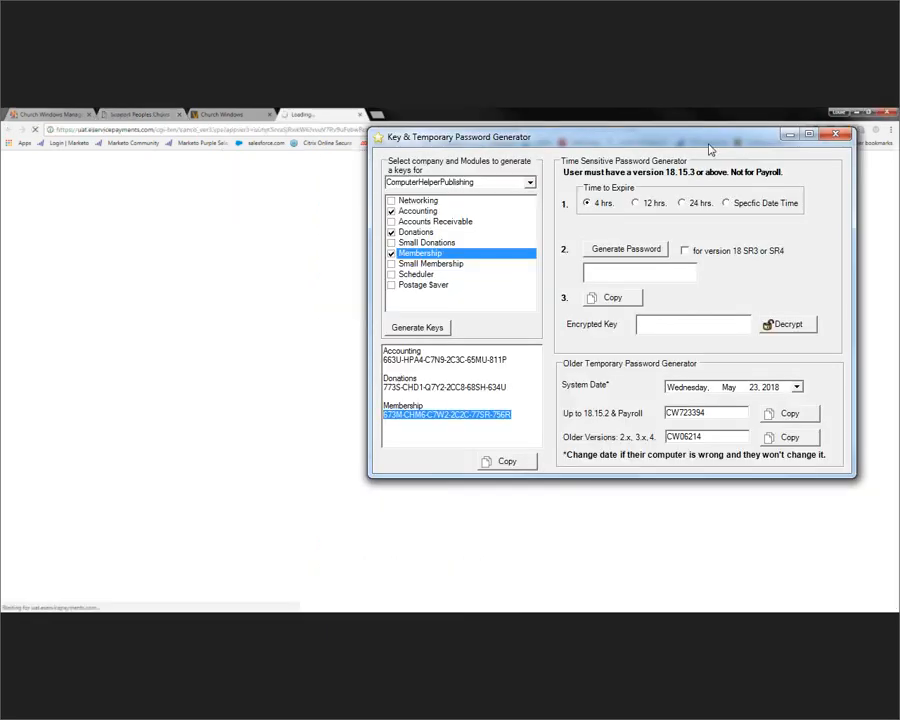
drag(709, 144, 899, 132)
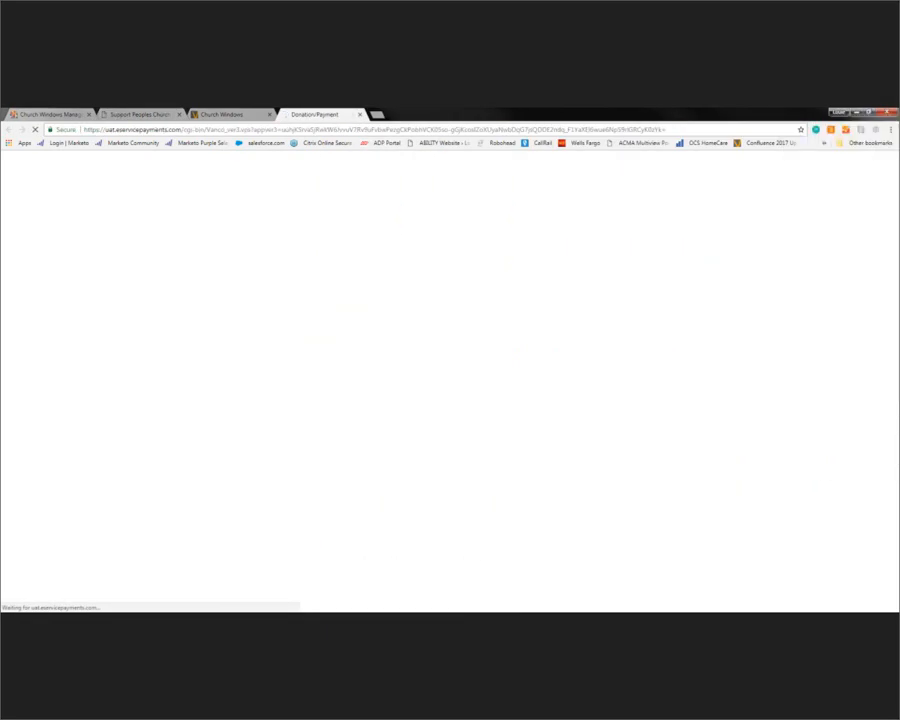